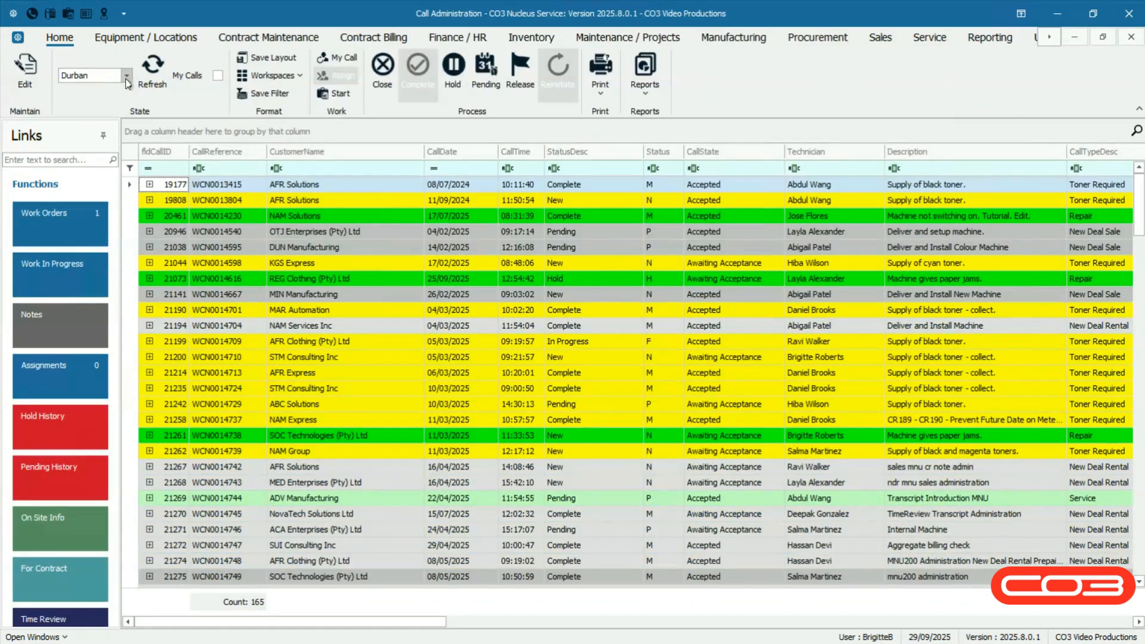
Keep the Durban branch, select BLU Couriers call 21464 and show its credit notes.
left_click(126, 82)
left_click(126, 82)
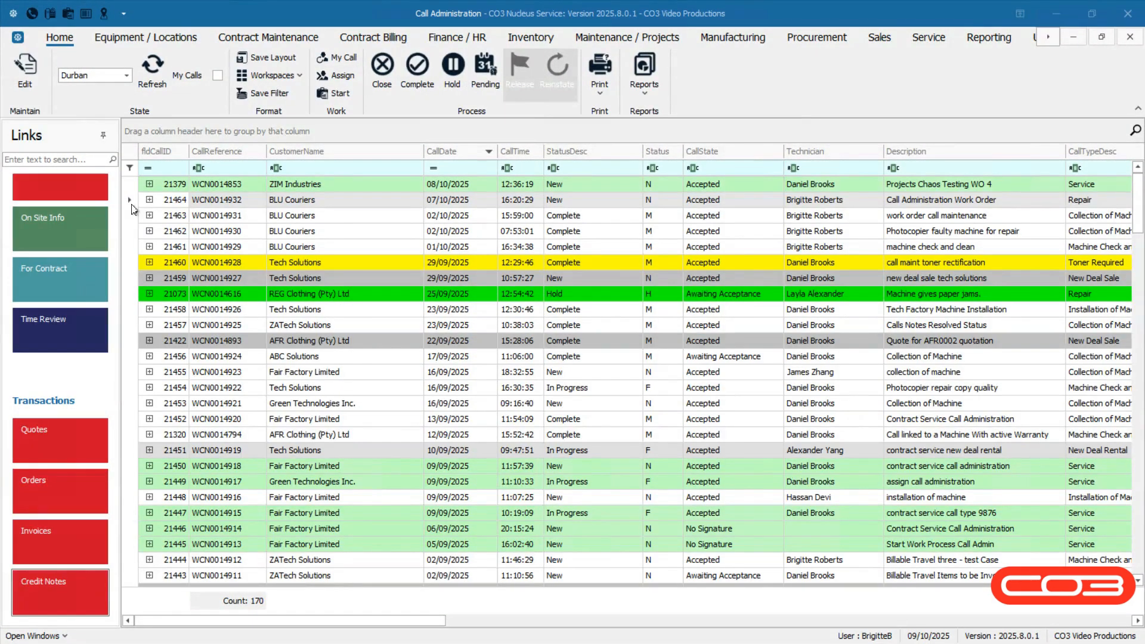
left_click(132, 203)
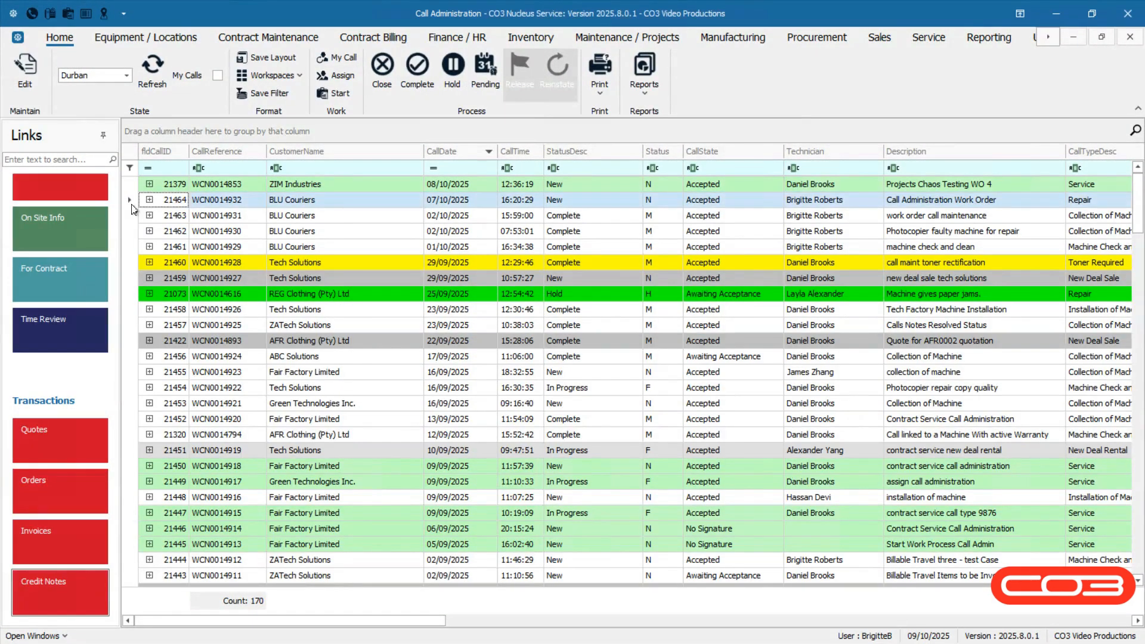
left_click(132, 205)
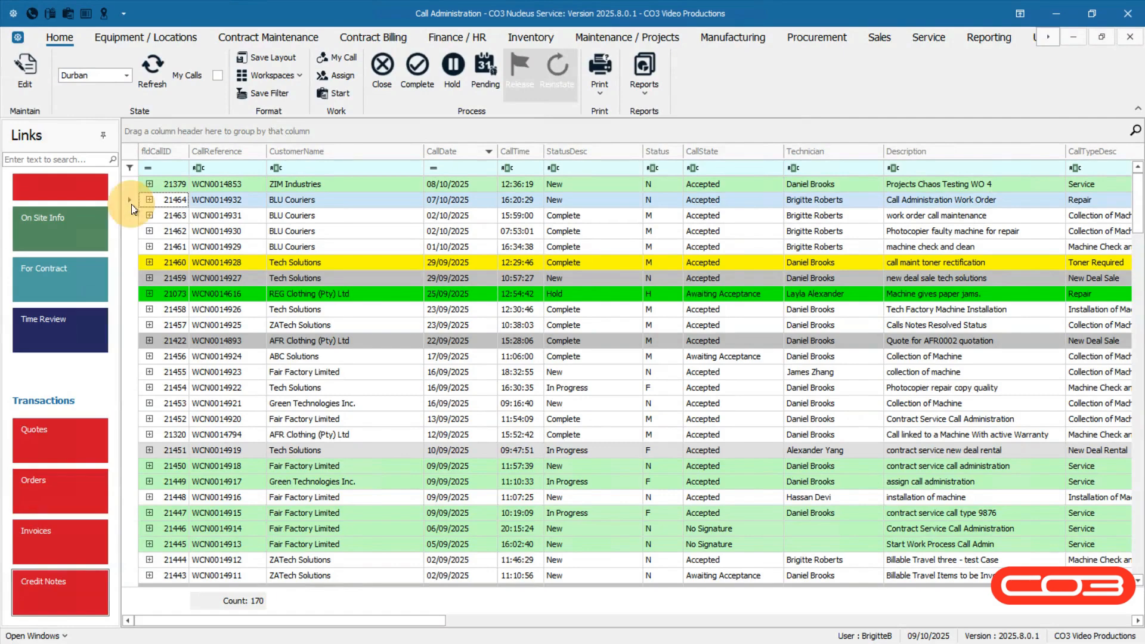
left_click(94, 580)
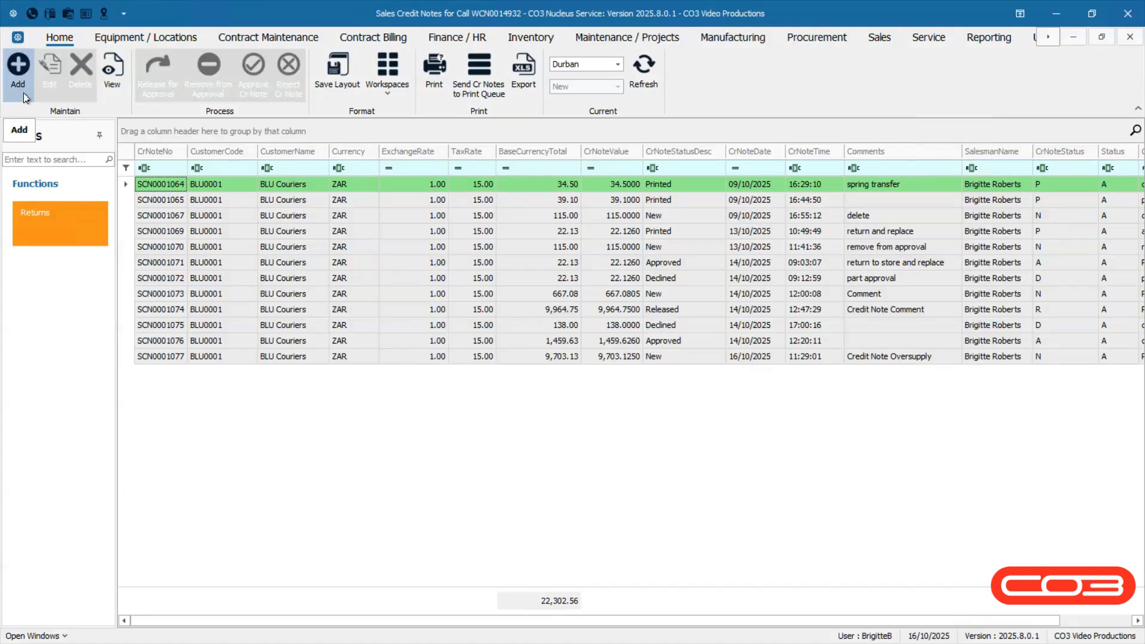
Add and save new credit note SCN0001078 for 527.46, then select it in the list.
right_click(163, 187)
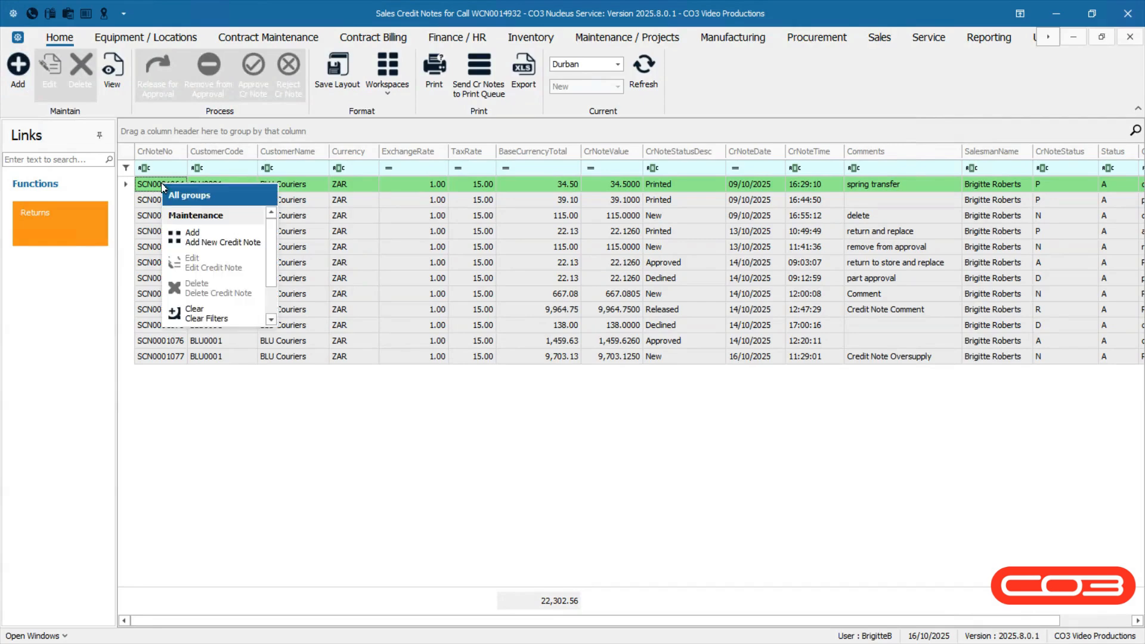
left_click(230, 236)
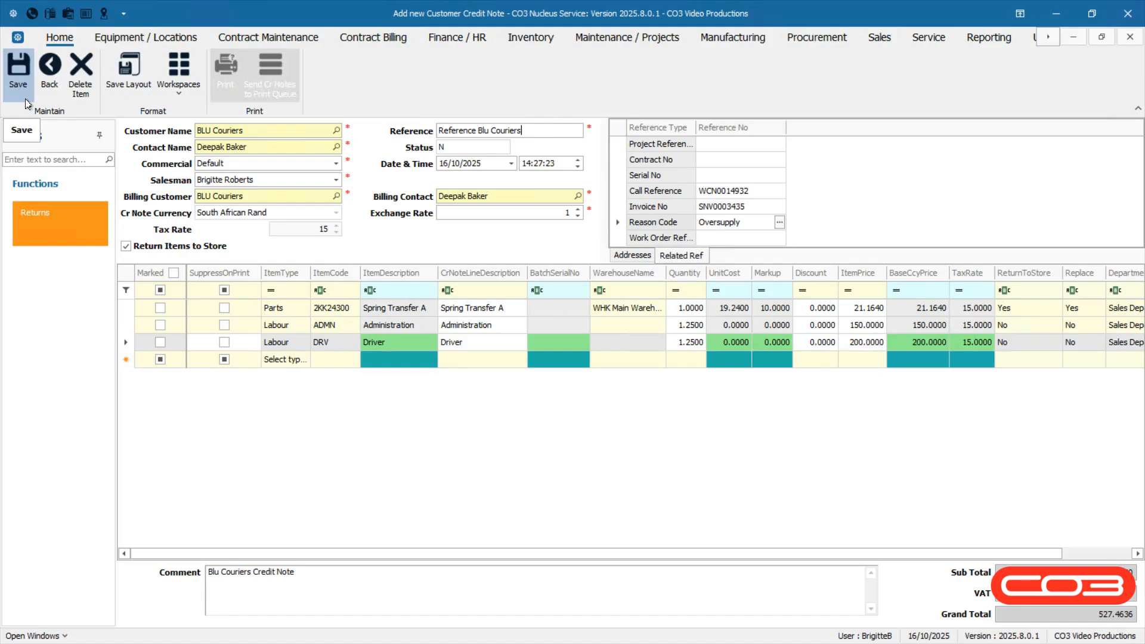
left_click(20, 91)
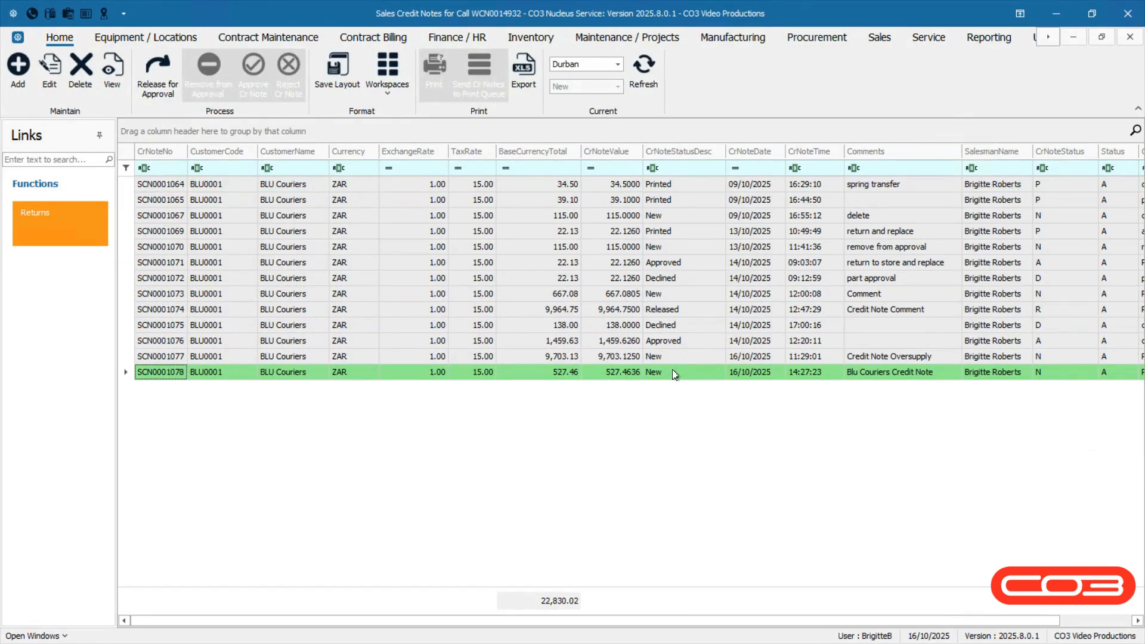
left_click(674, 372)
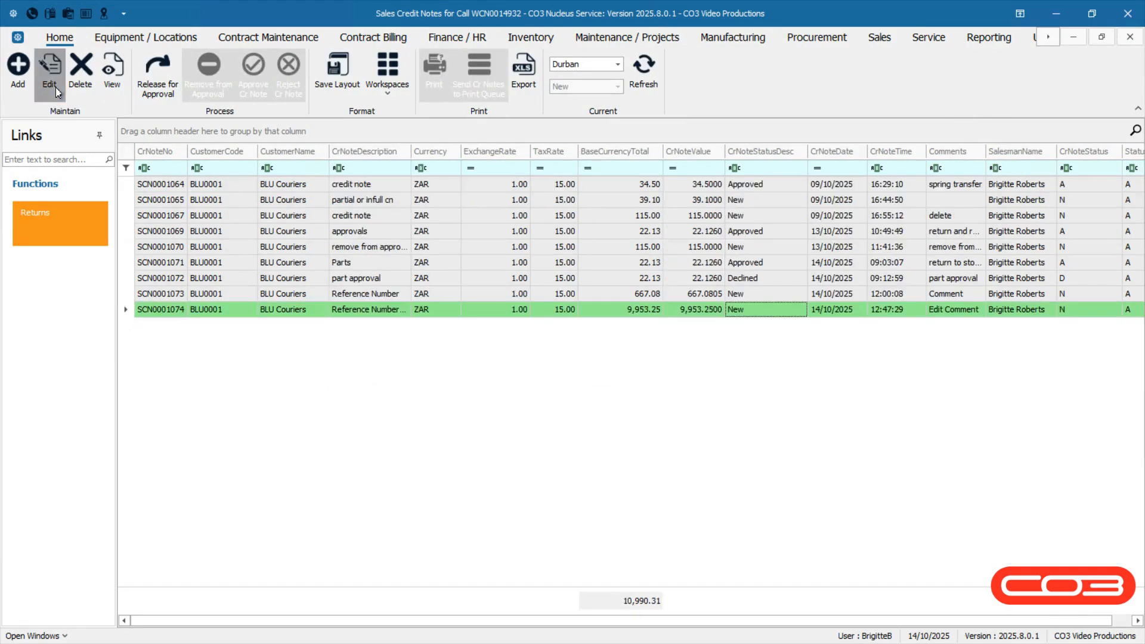
Edit SCN0001074 to comment 'Credit Note Comment' and value 9,964.75, and save it.
left_click(49, 77)
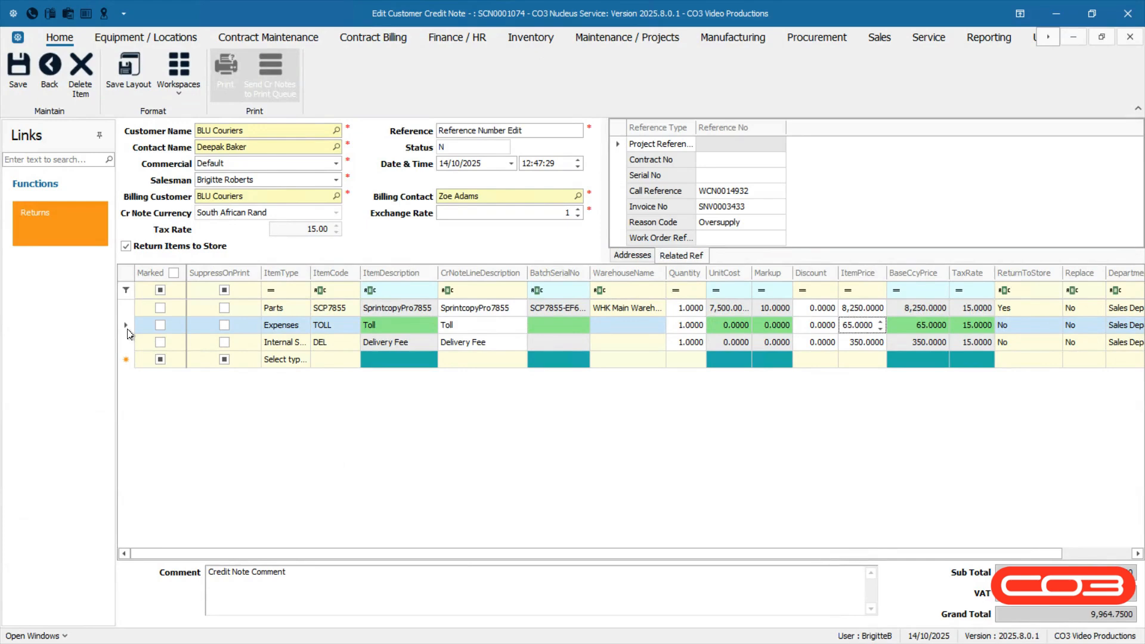
left_click(22, 100)
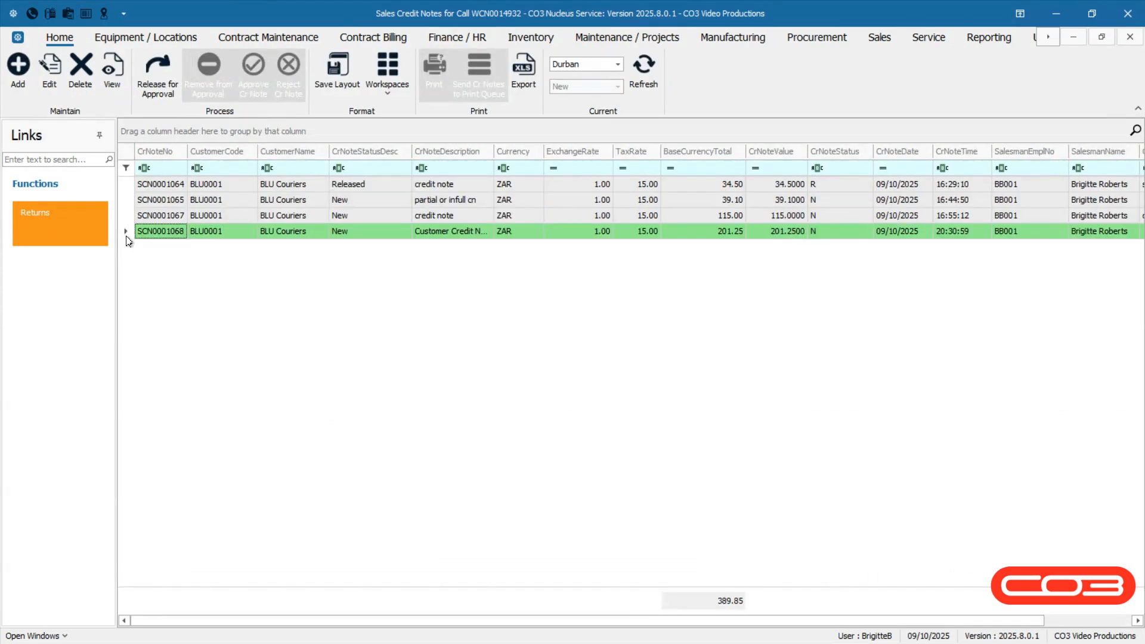
Delete credit note SCN0001068 after confirming, then view SCN0001065 without editing.
left_click(81, 95)
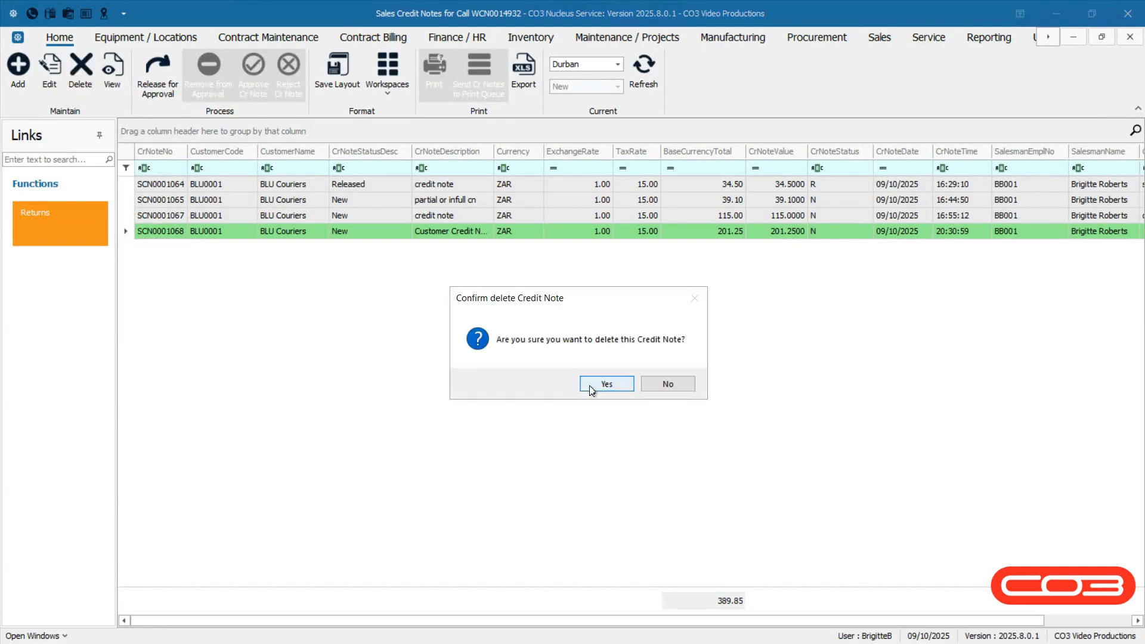
left_click(606, 384)
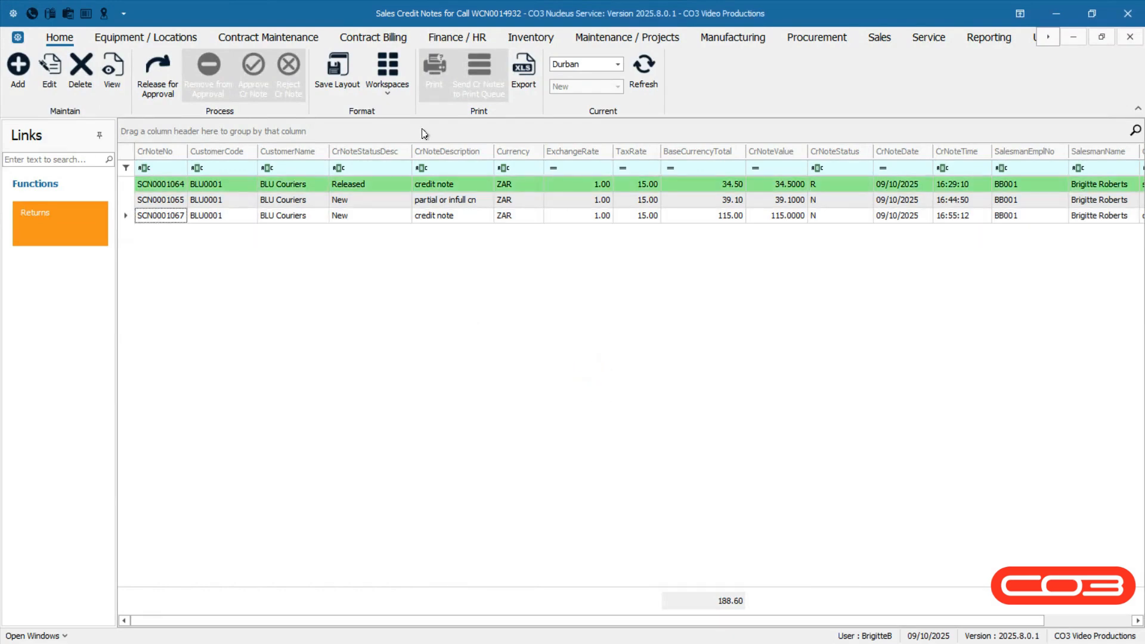
left_click(126, 200)
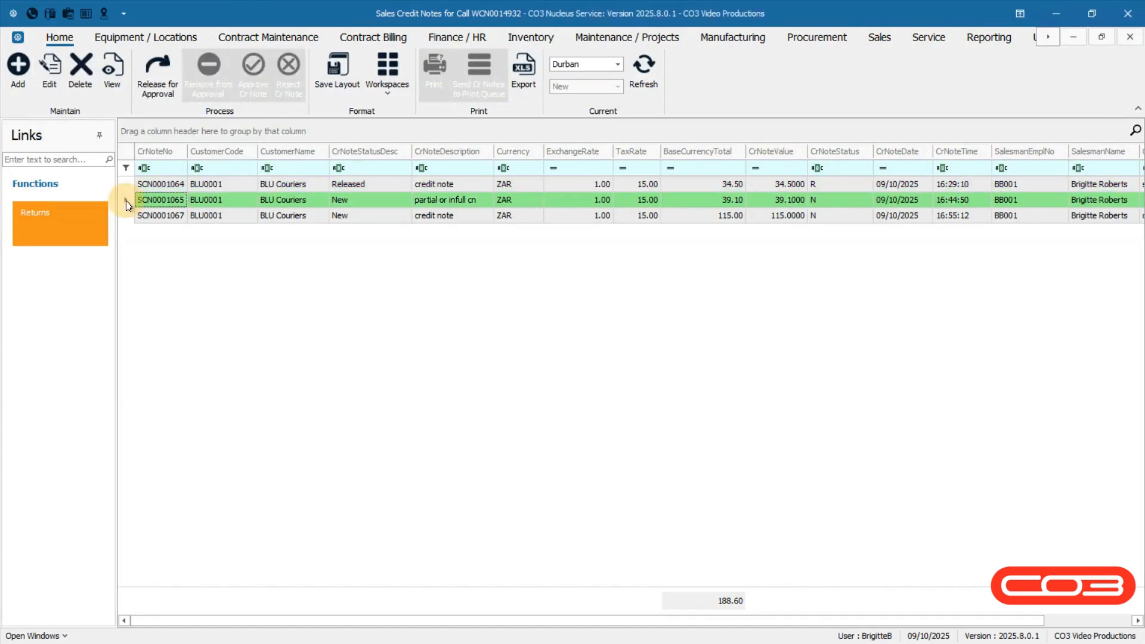
left_click(112, 68)
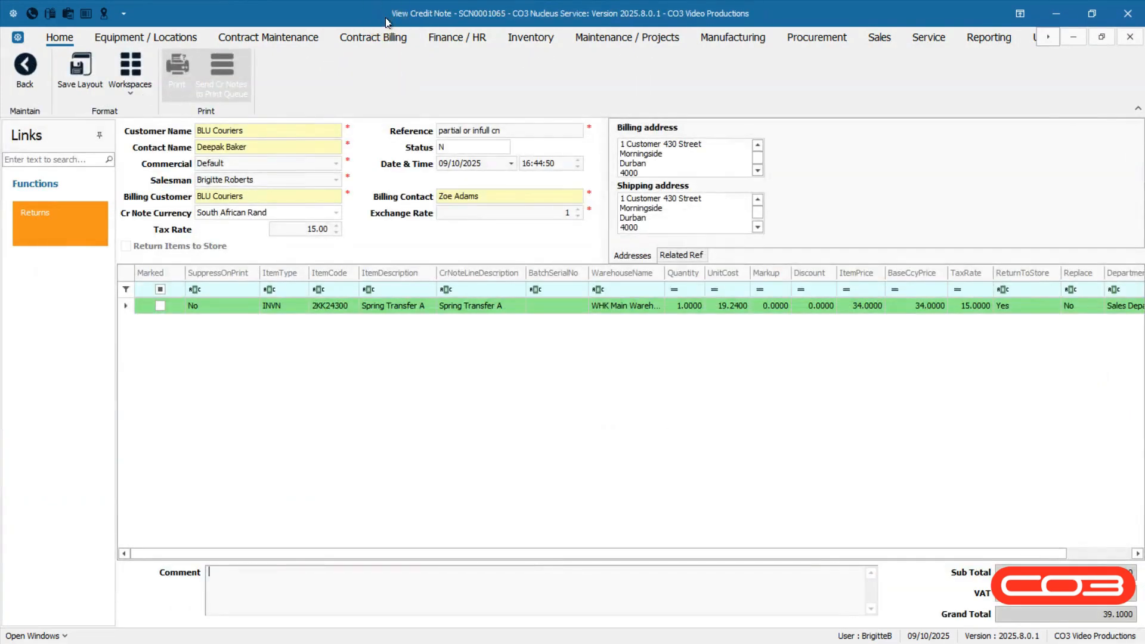
left_click(289, 83)
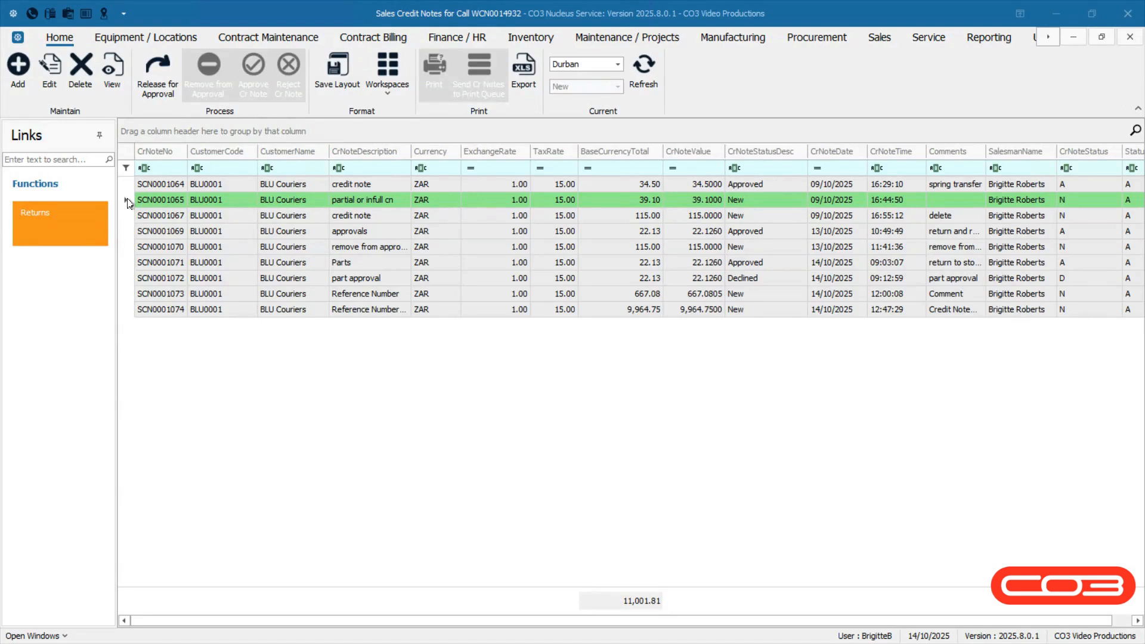
Release credit note SCN0001065 for approval and check its status now reads Released.
left_click(128, 203)
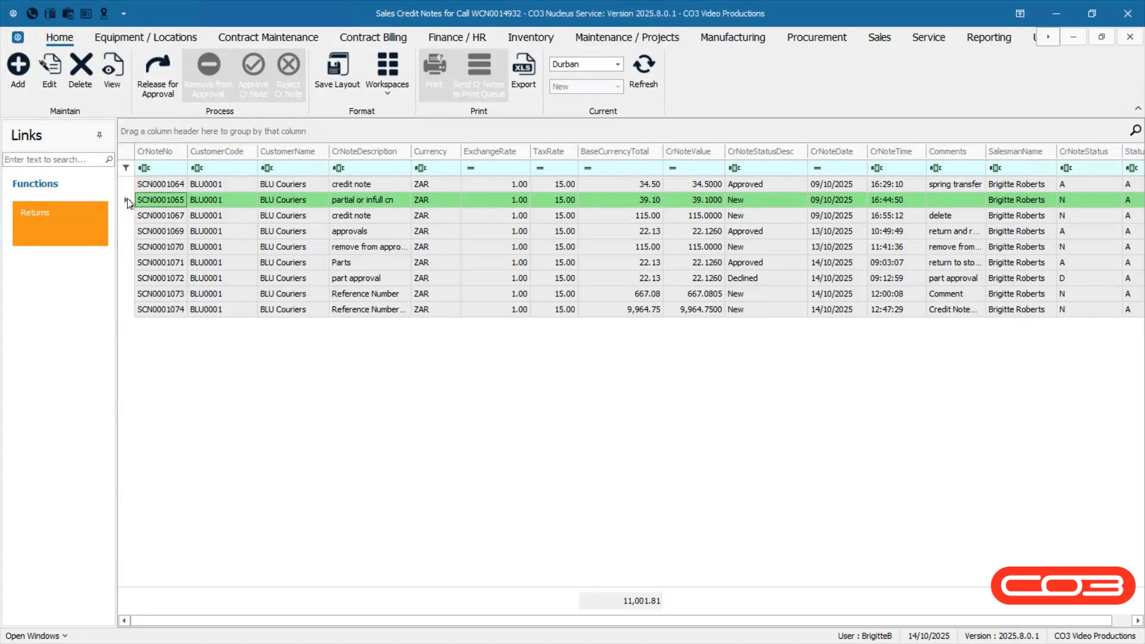
left_click(159, 87)
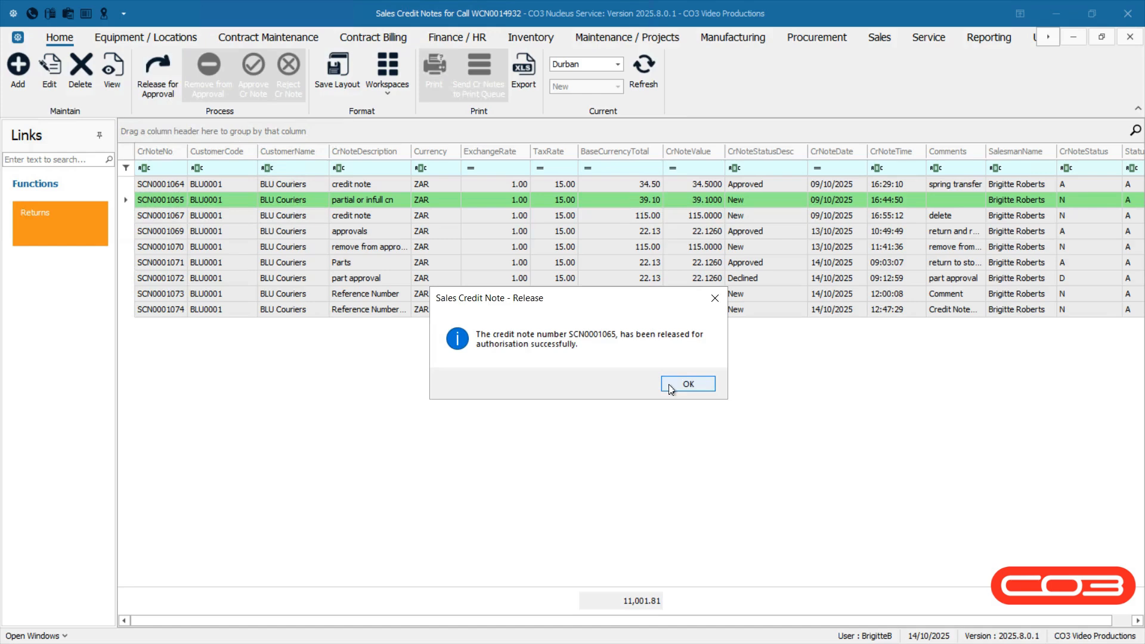
left_click(686, 384)
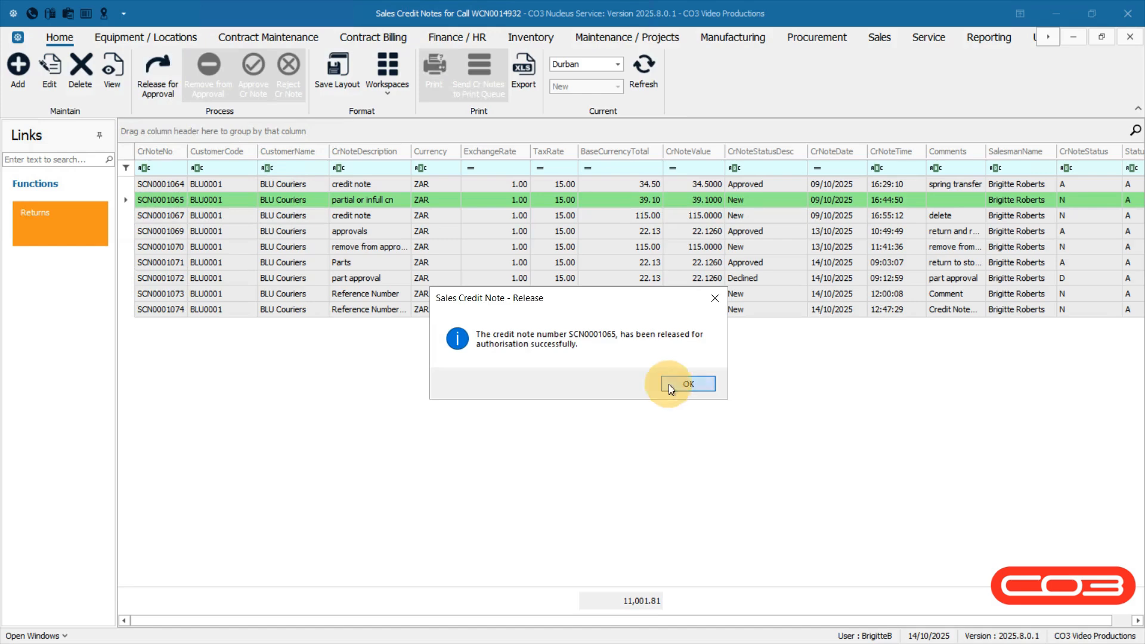
left_click(774, 205)
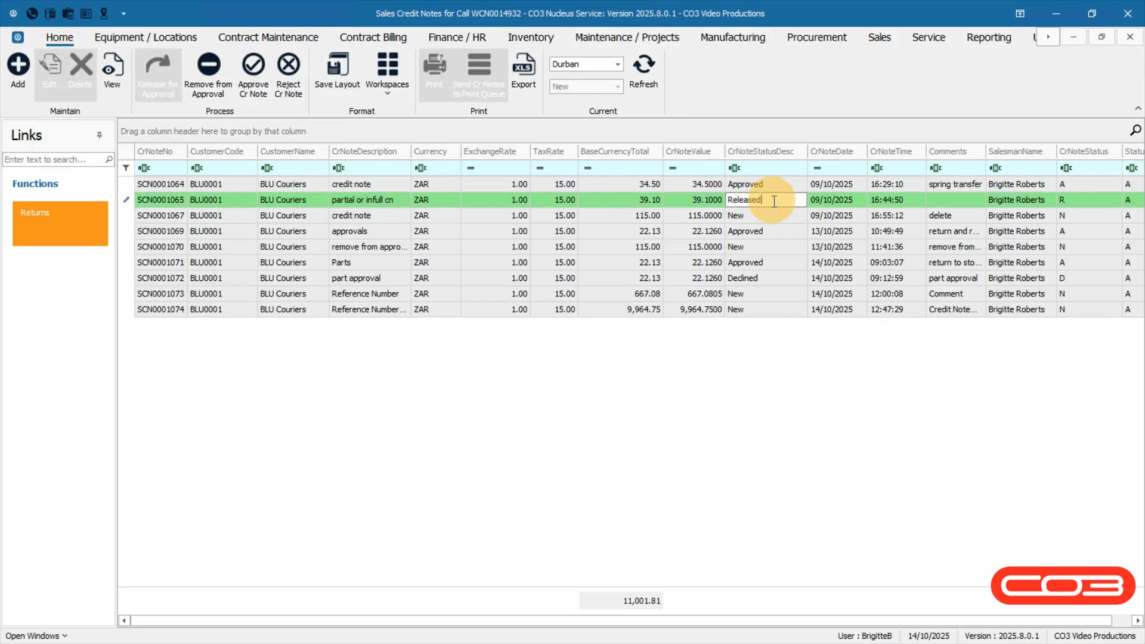
left_click(240, 118)
left_click(123, 240)
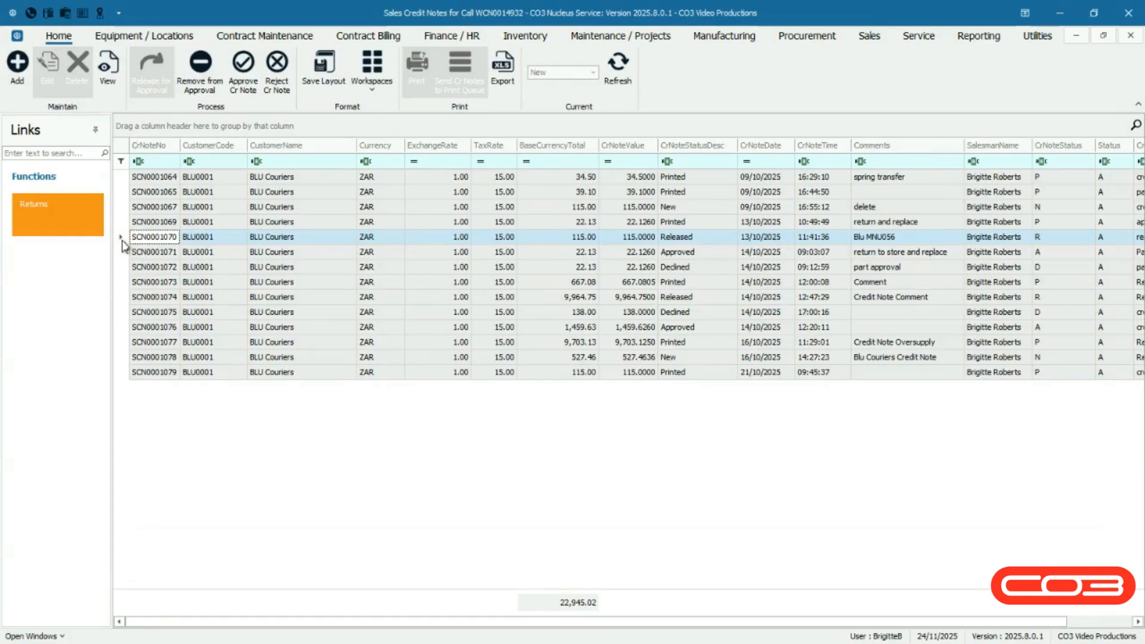
Remove credit note SCN0001070 from approval, returning its status to New.
left_click(184, 98)
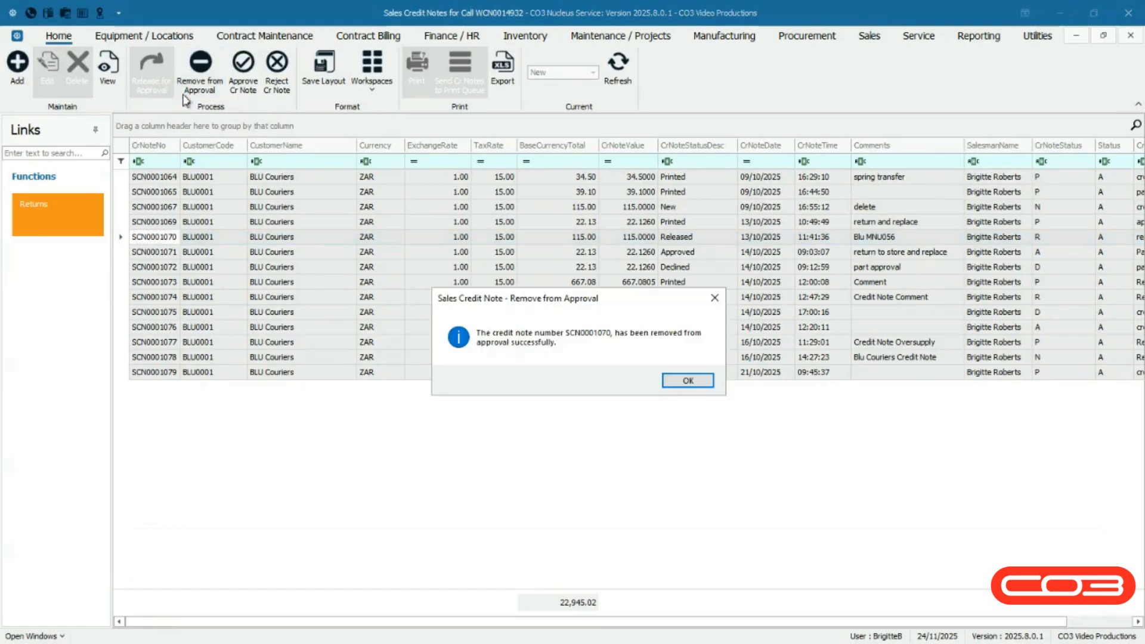
left_click(669, 382)
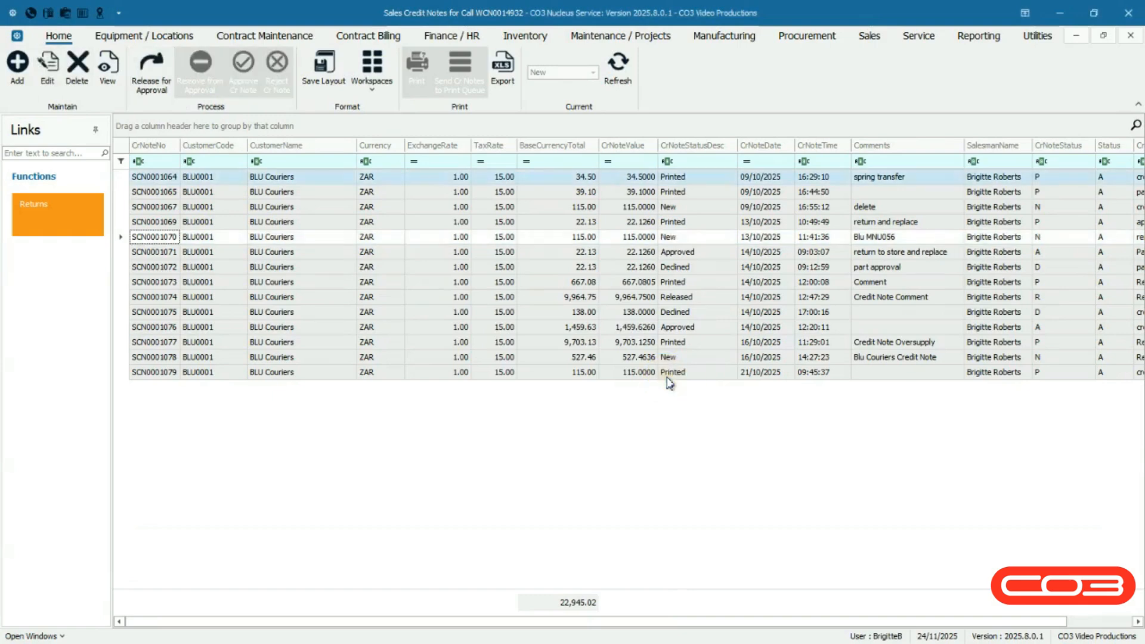
left_click(682, 239)
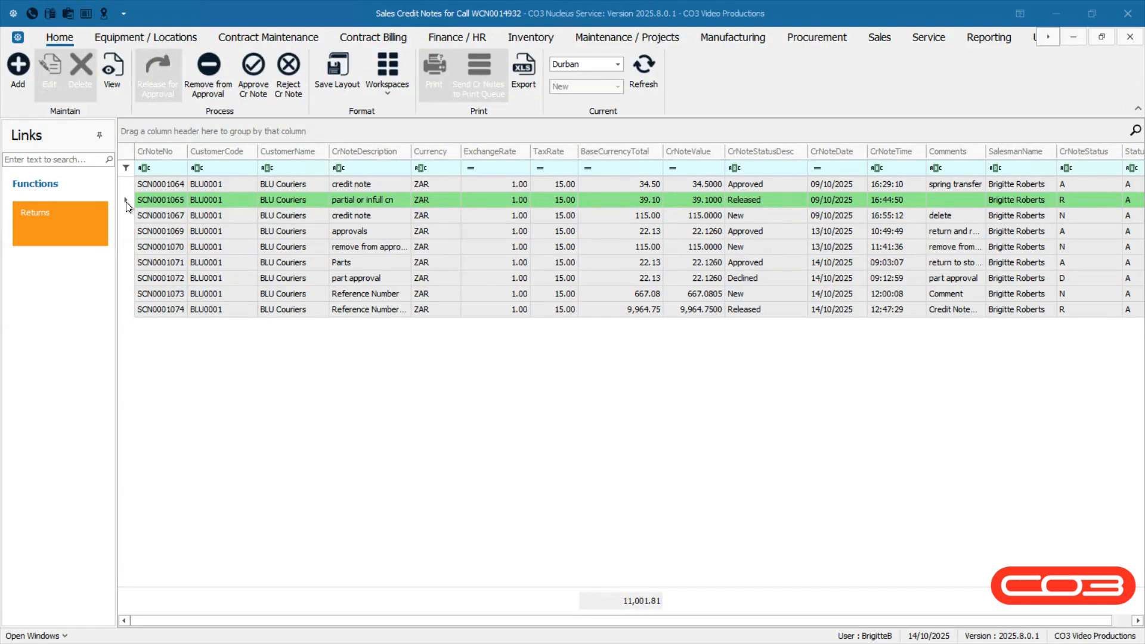
Approve credit note SCN0001065 after confirming, and check its status shows Approved.
left_click(126, 202)
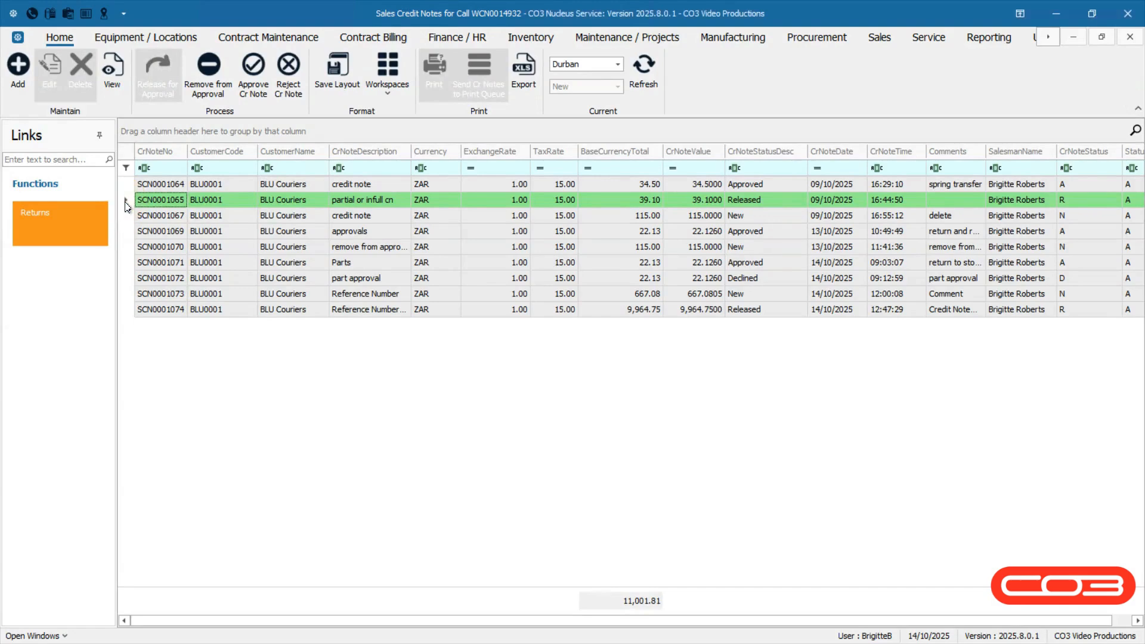
left_click(262, 91)
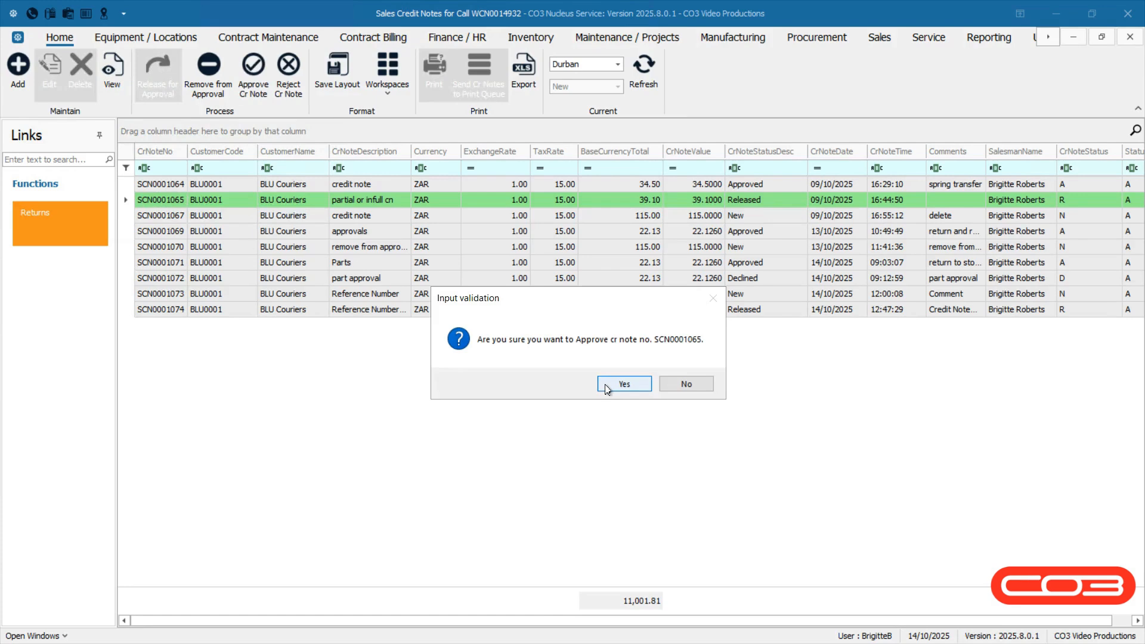
left_click(606, 387)
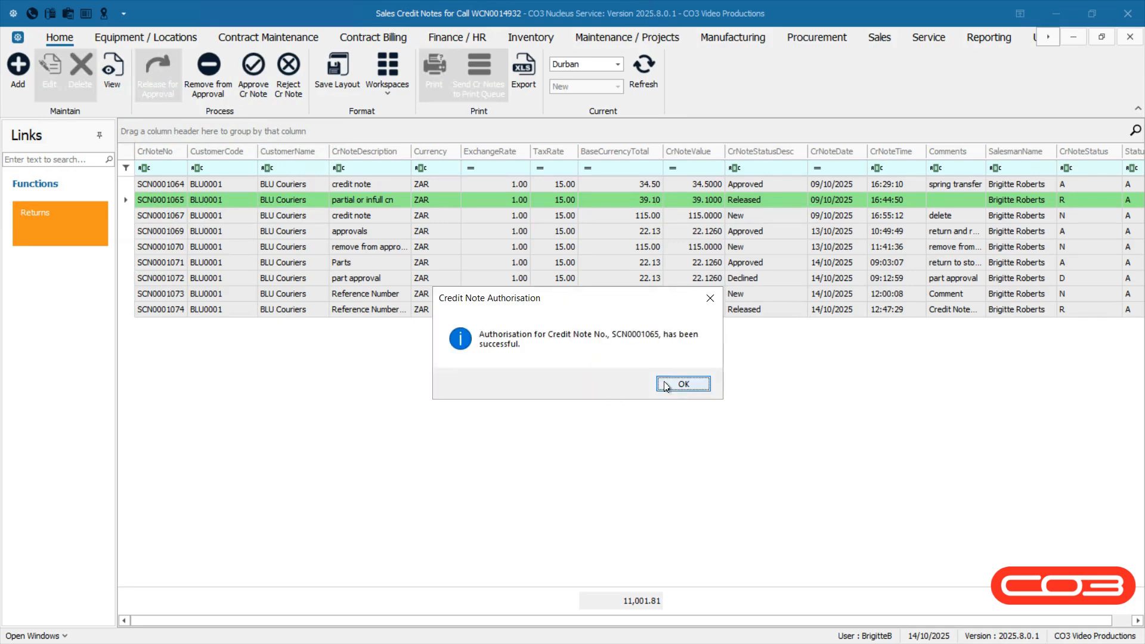
left_click(666, 385)
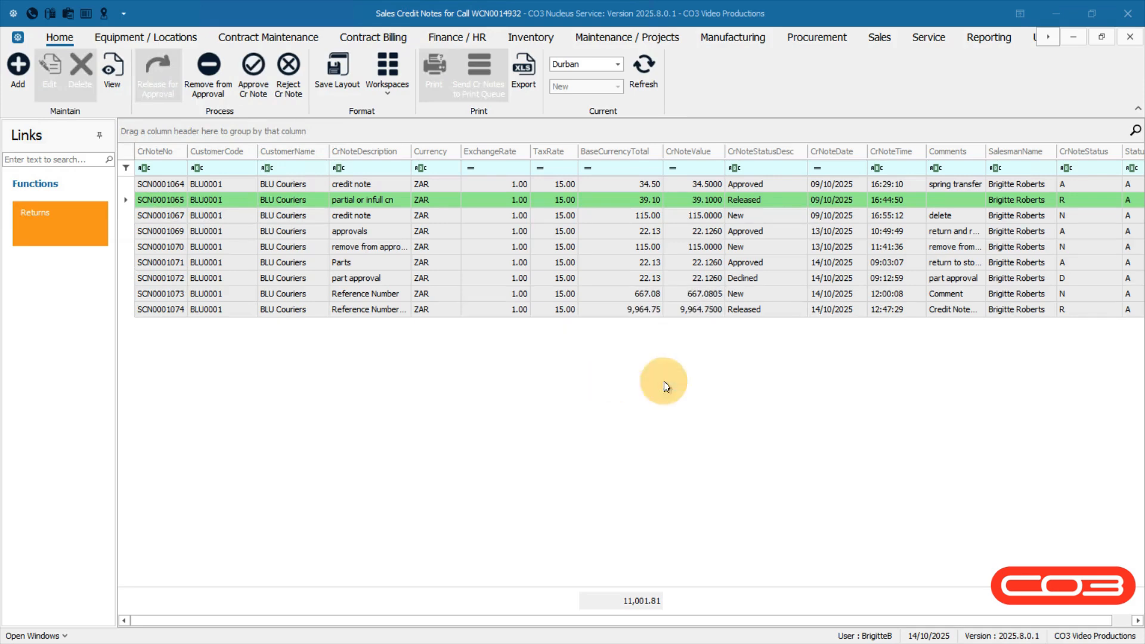
left_click(774, 203)
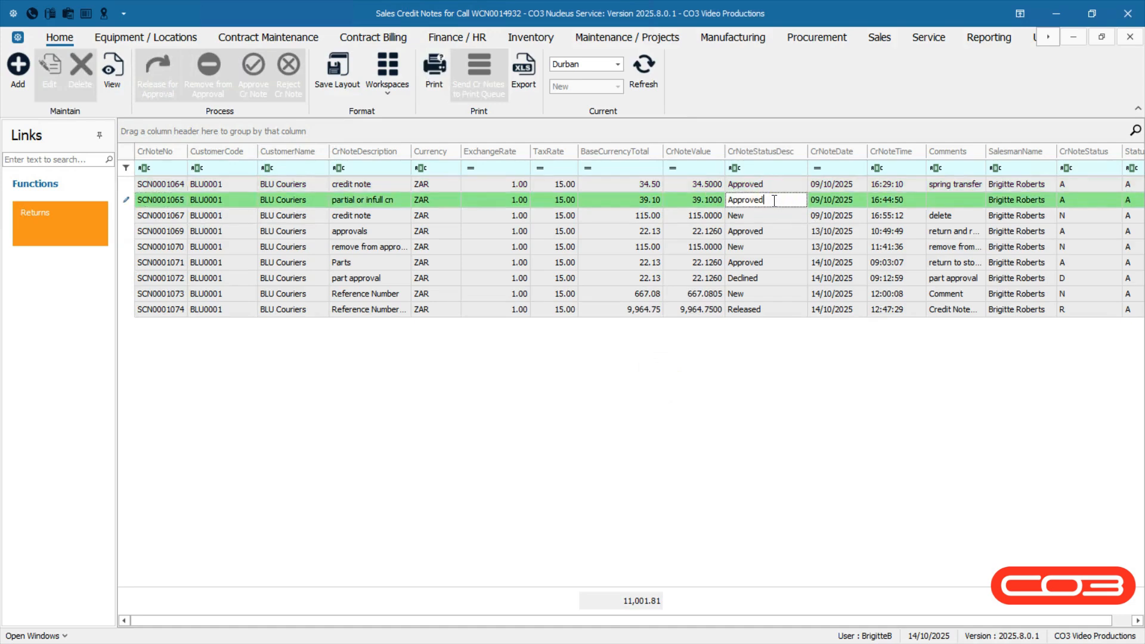
left_click(241, 115)
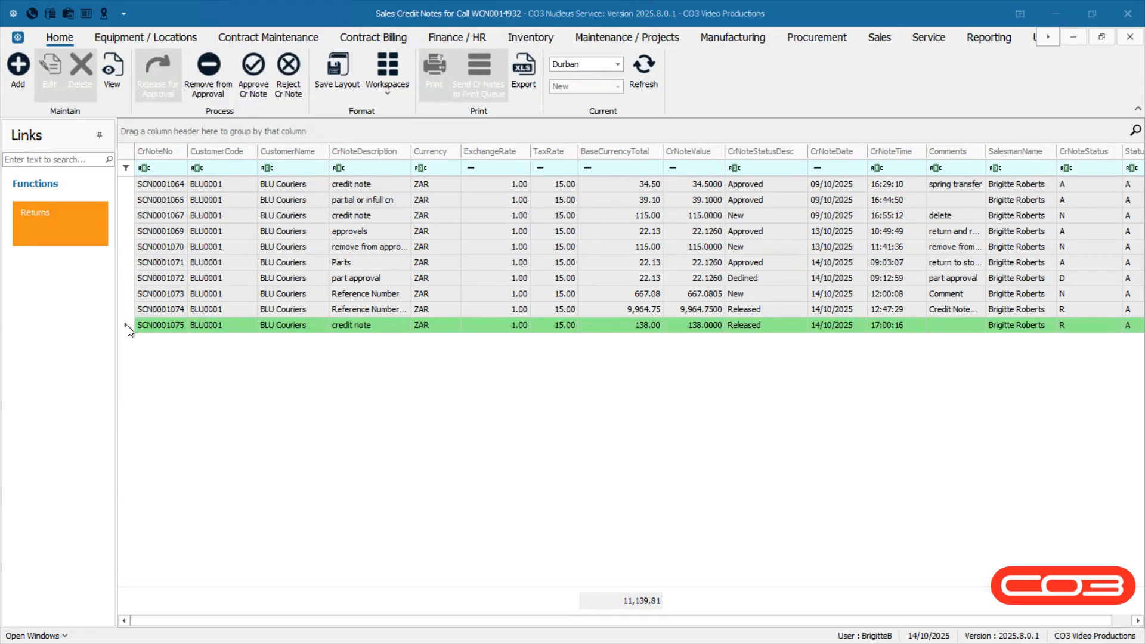
Reject credit note SCN0001075, saving a pasted rejection comment so it shows Declined.
left_click(129, 327)
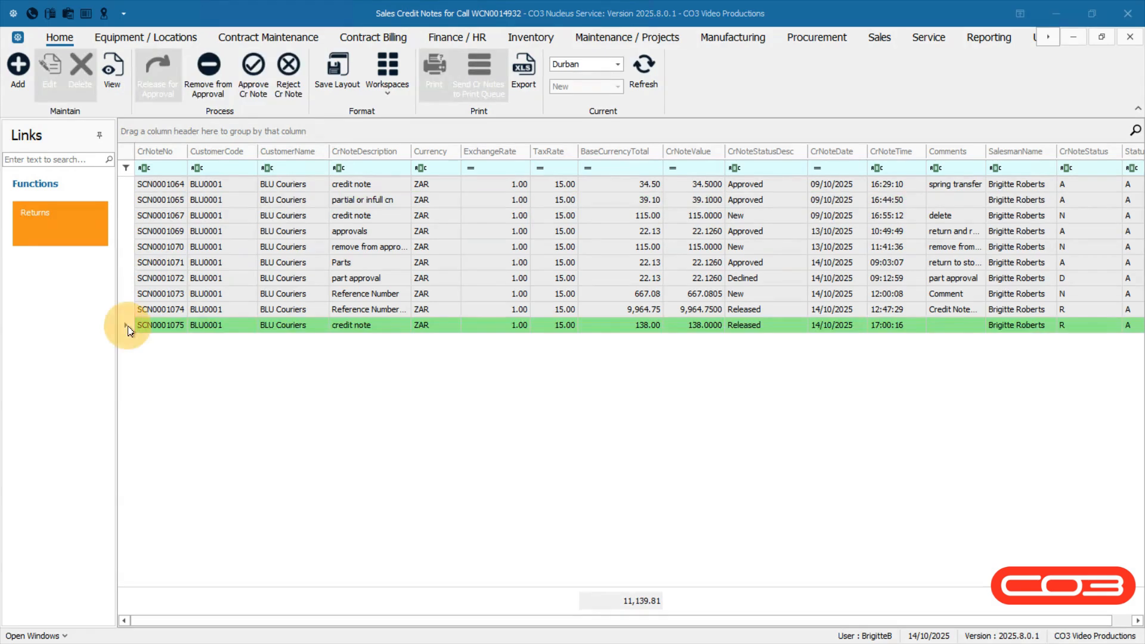
left_click(291, 100)
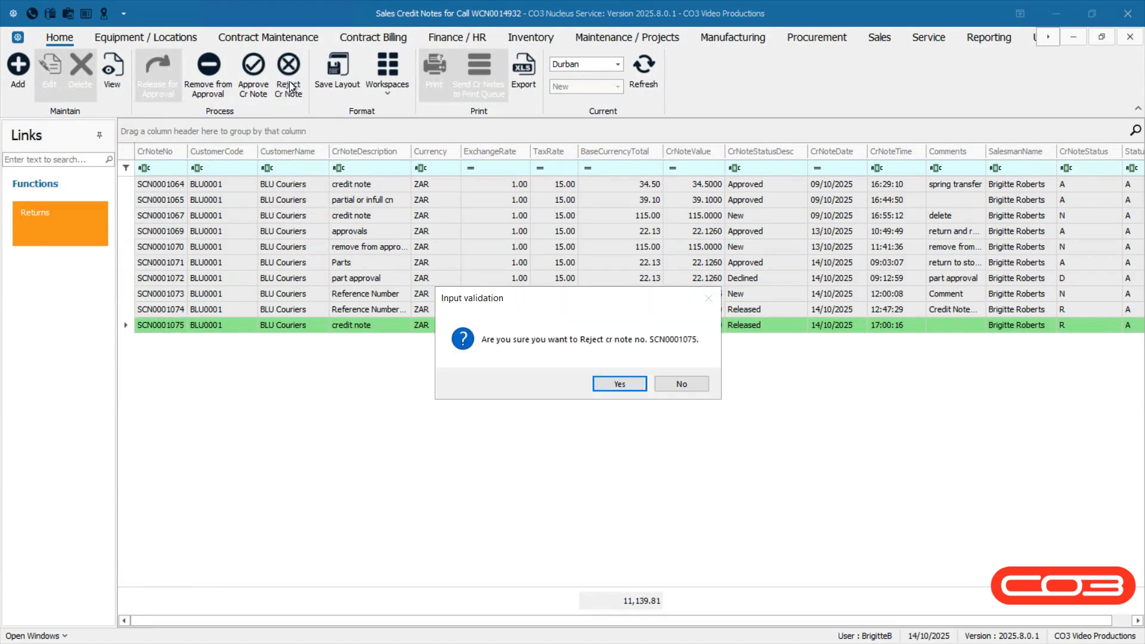
left_click(600, 387)
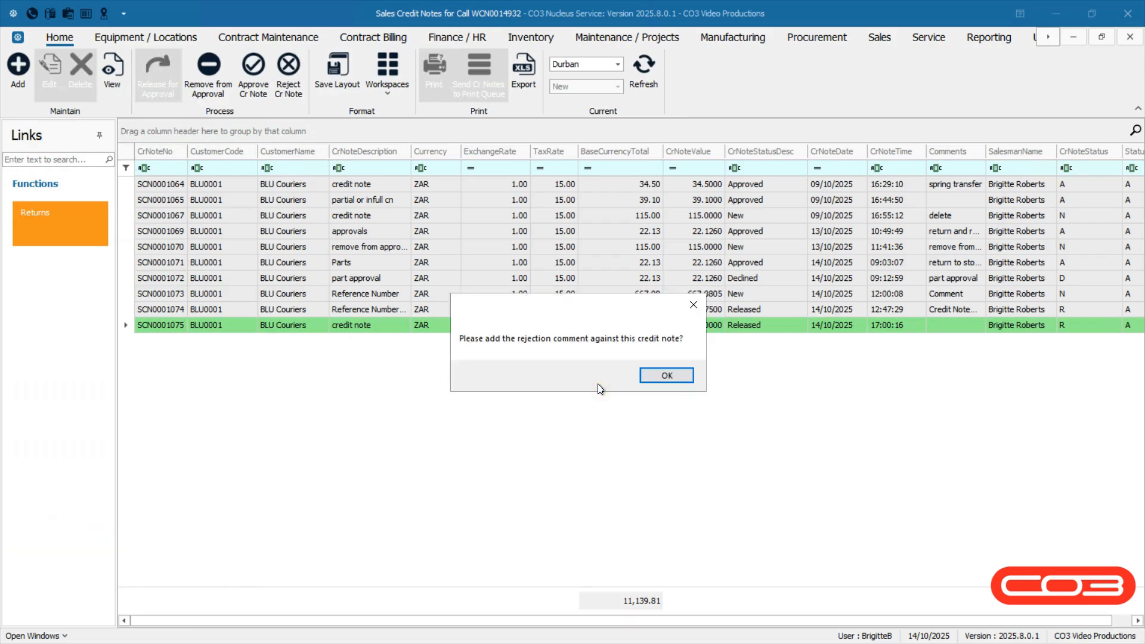
left_click(652, 378)
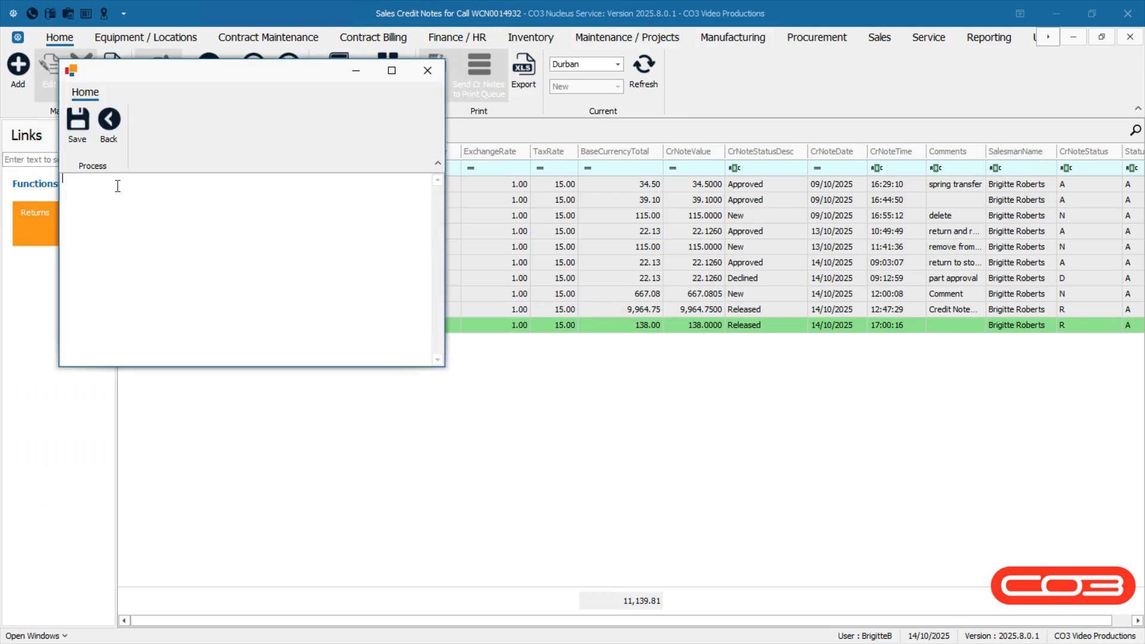
type("enter the relevant comment regarding the rejection of the credit note")
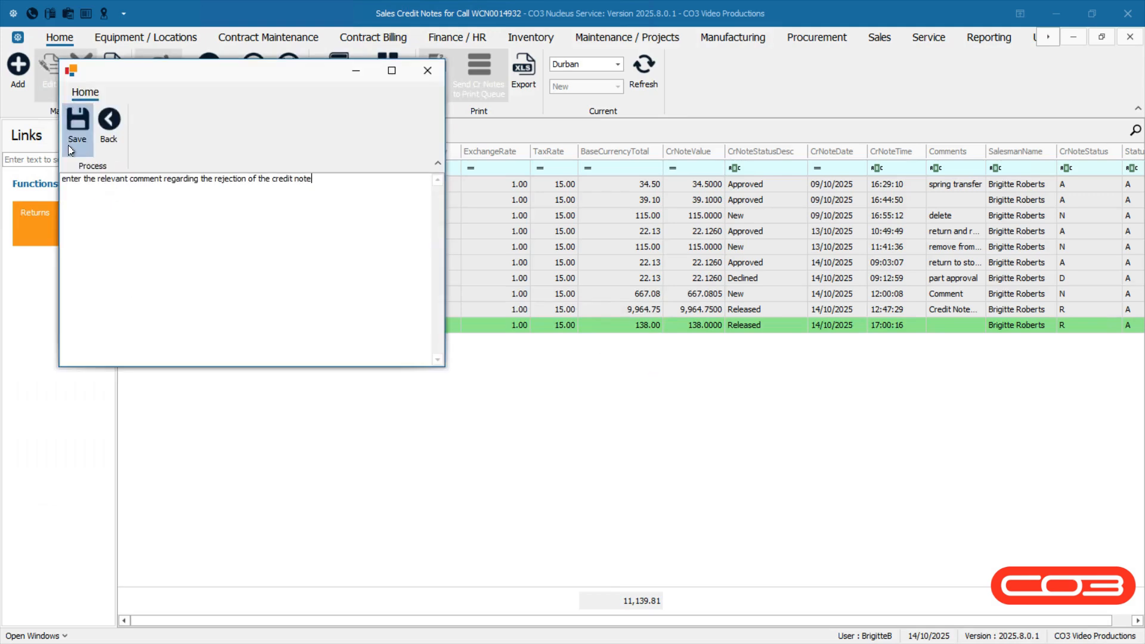
left_click(67, 145)
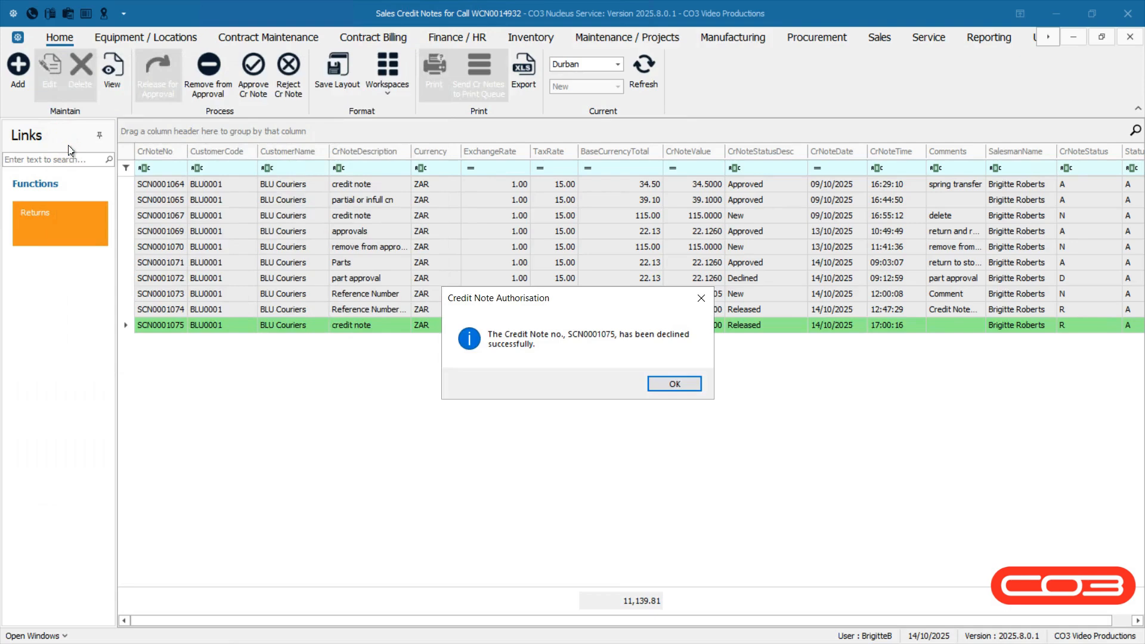
left_click(659, 384)
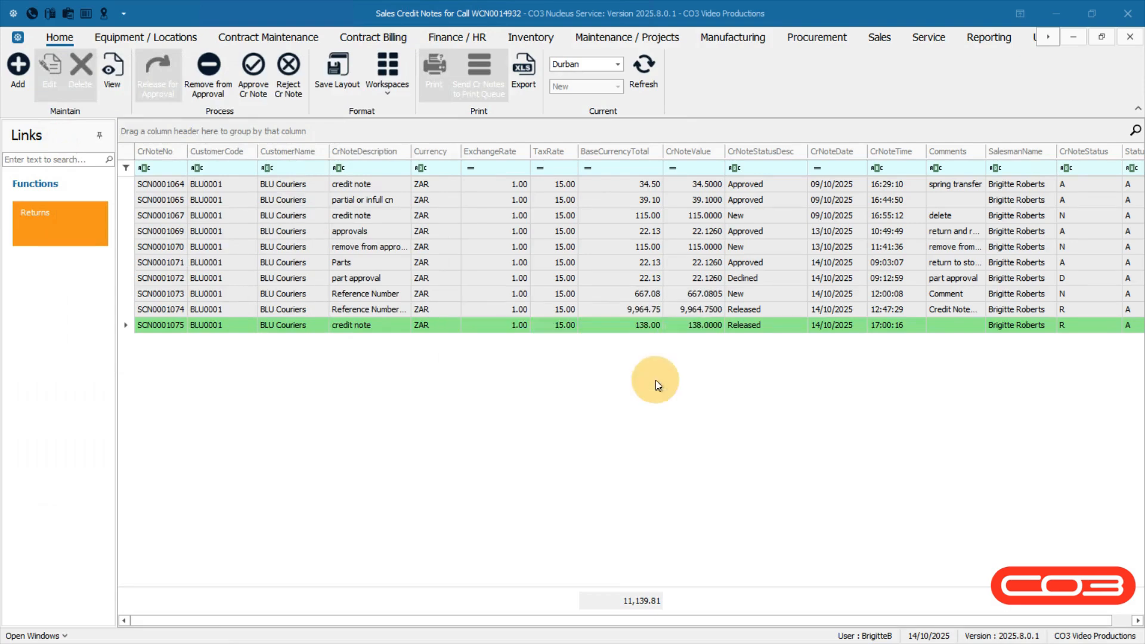
Check the Declined and Approved statuses, select SCN0001064 and show its Print Credit Note options.
left_click(768, 327)
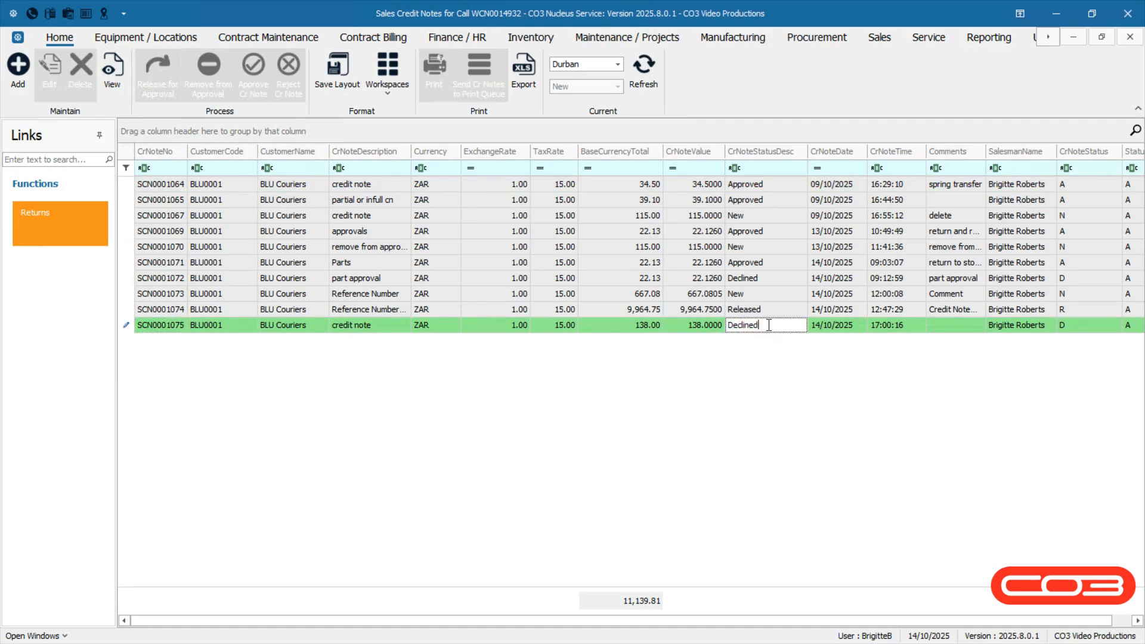
left_click(774, 189)
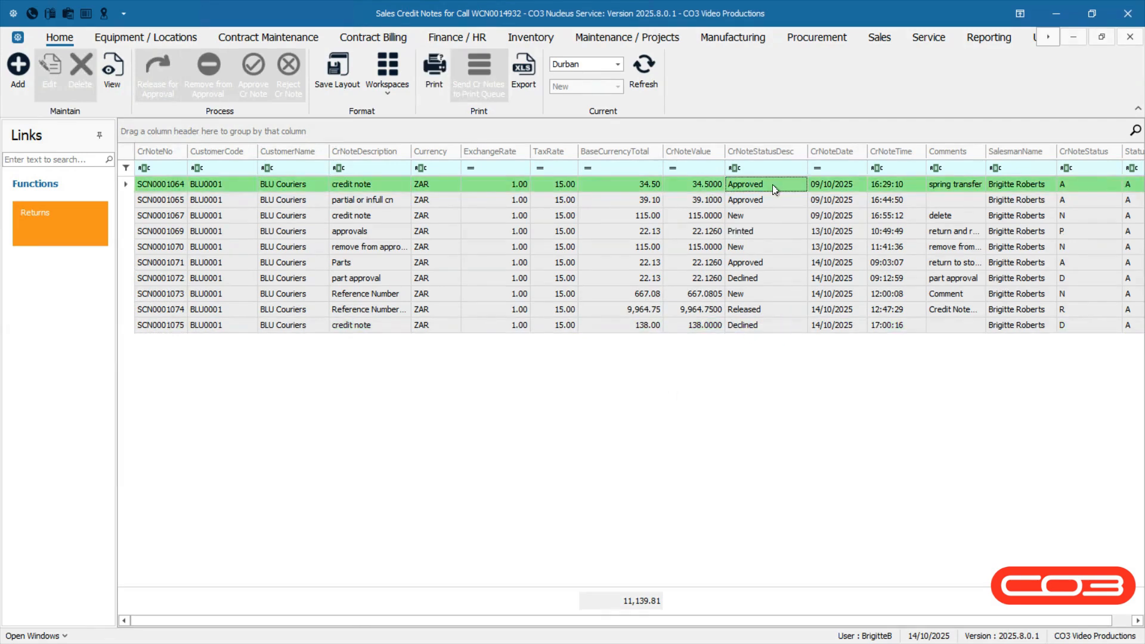
left_click(773, 188)
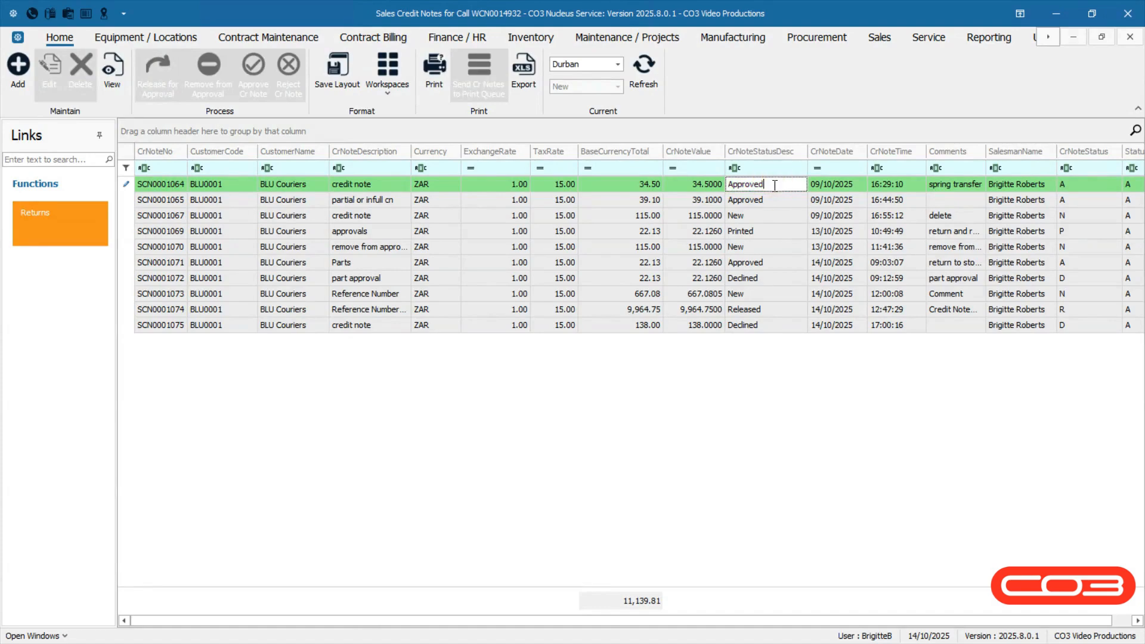
left_click(762, 233)
left_click(761, 235)
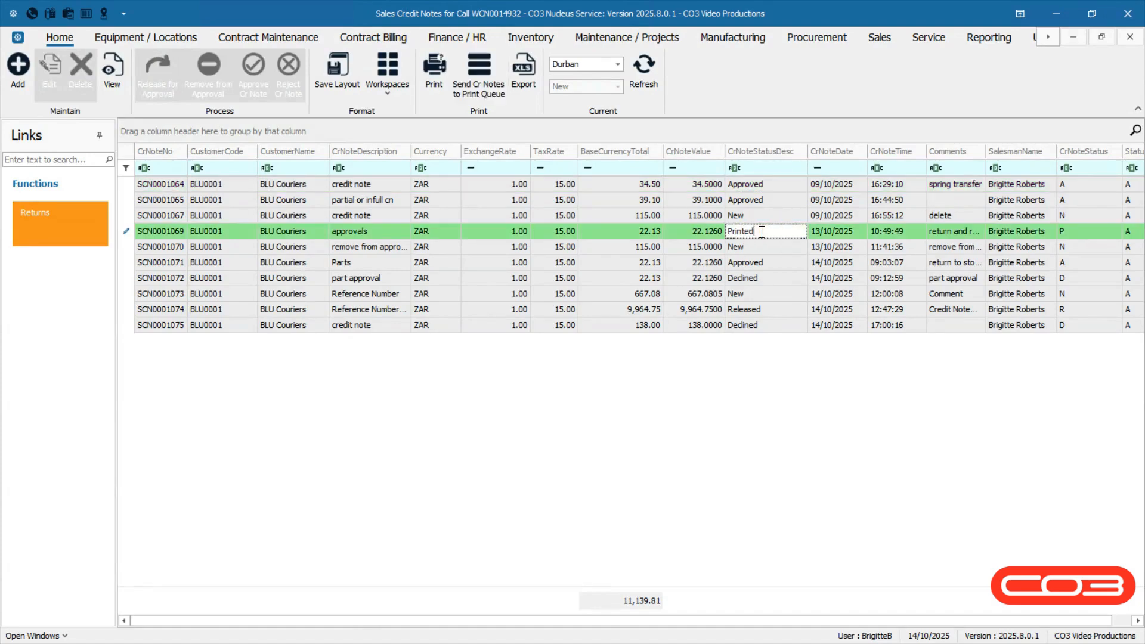
left_click(130, 187)
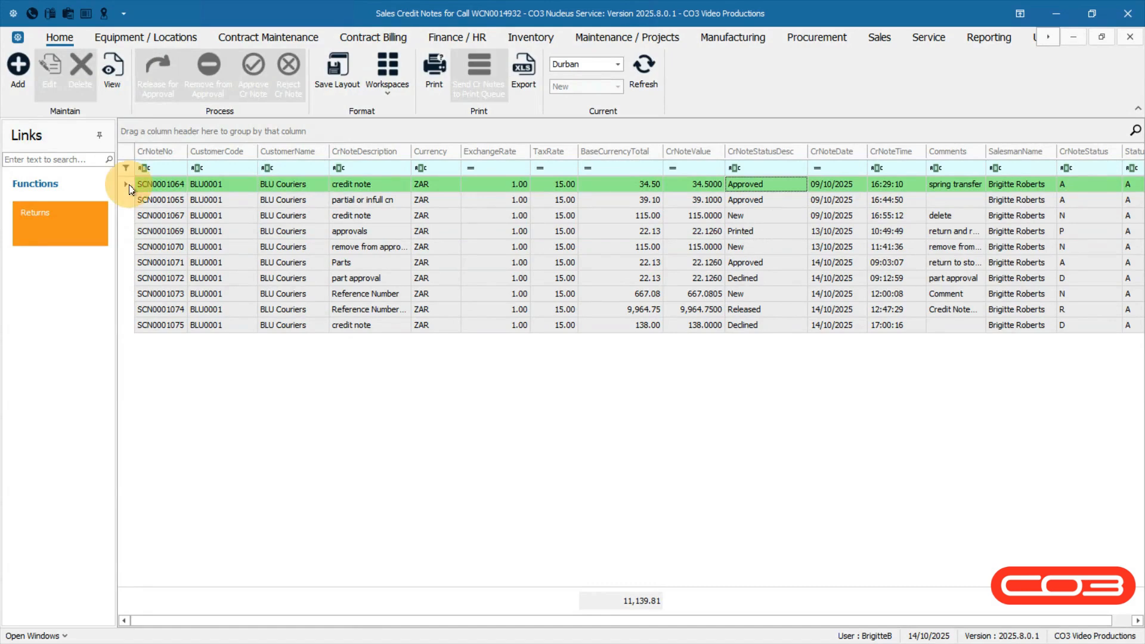
left_click(434, 100)
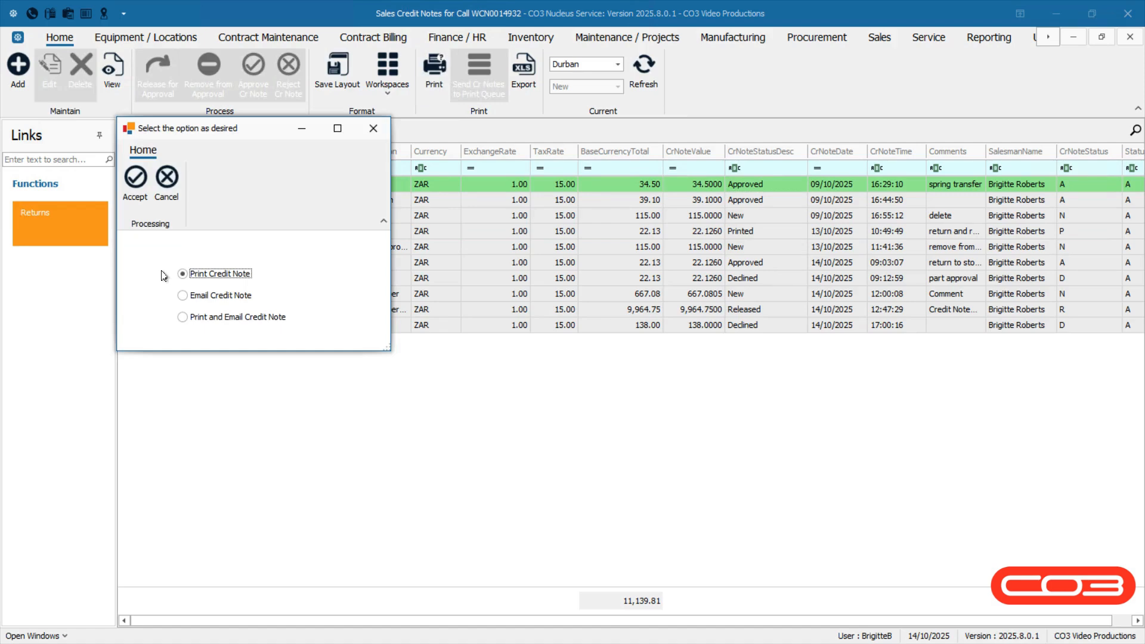
Accept Print Credit Note to preview Tax Credit Note SCN0001064 totalling 34.50.
left_click(136, 215)
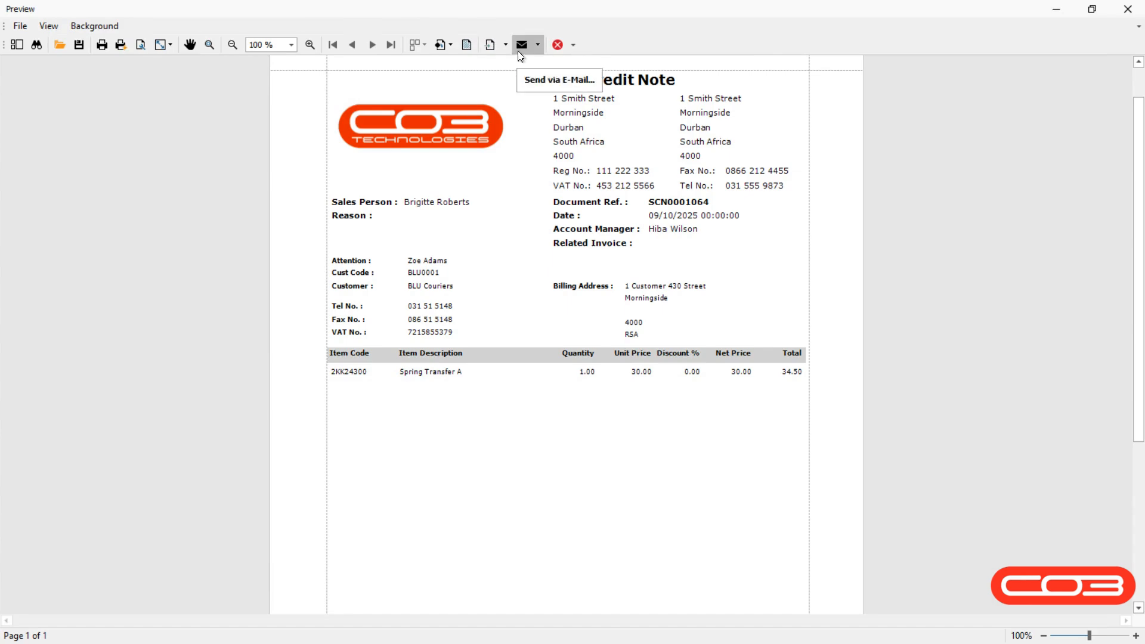
Close the credit note preview and confirm SCN0001064 now shows Printed status.
left_click(558, 46)
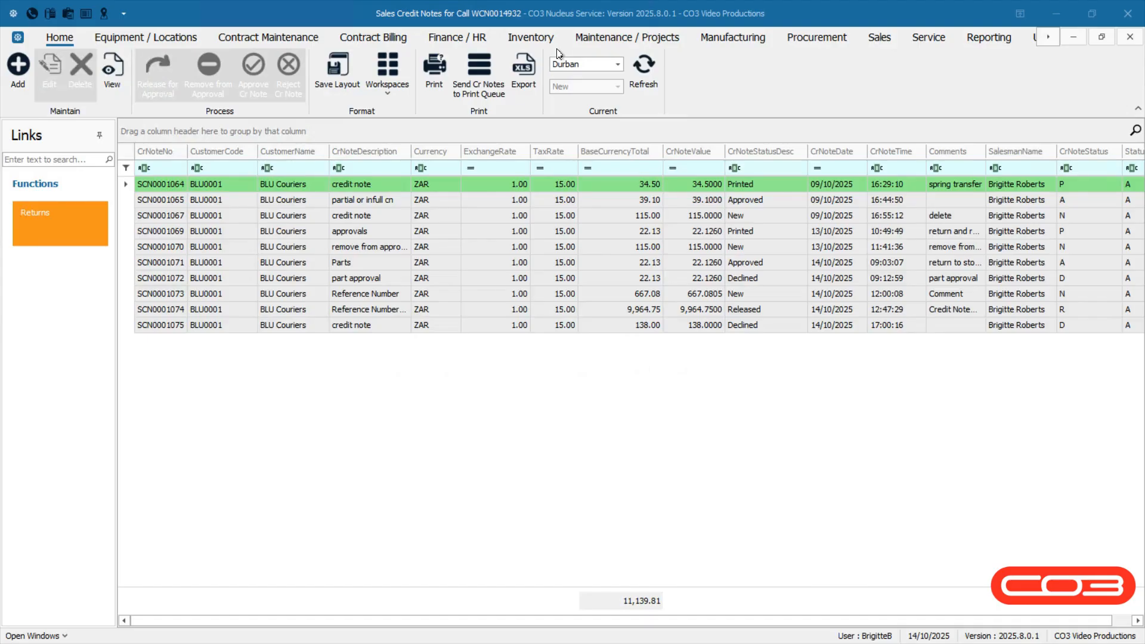
left_click(763, 184)
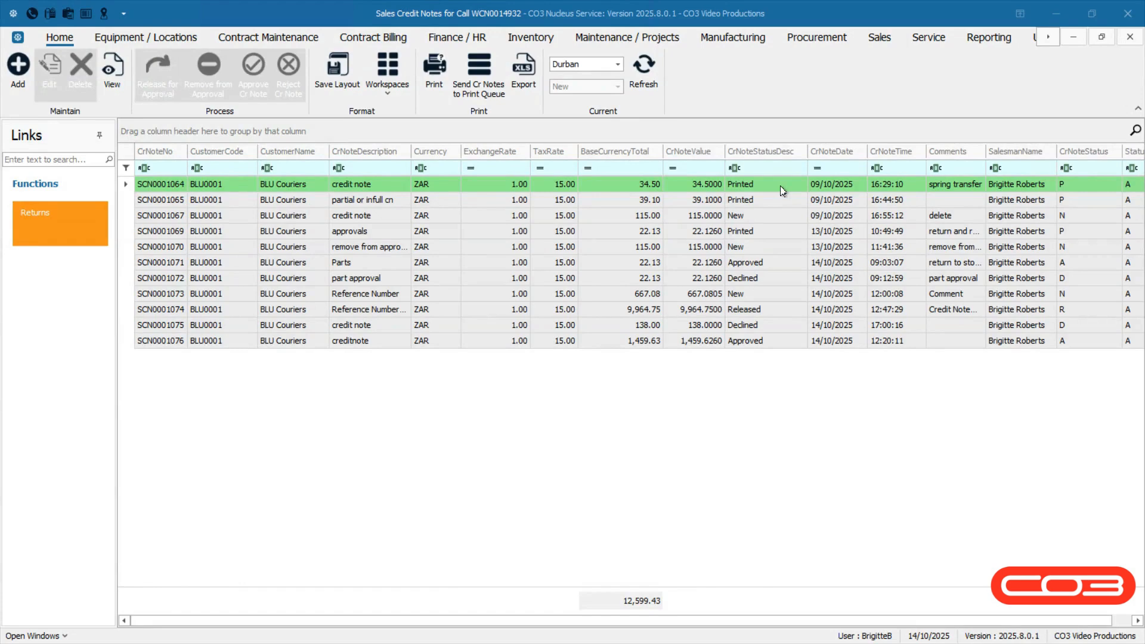
left_click(782, 186)
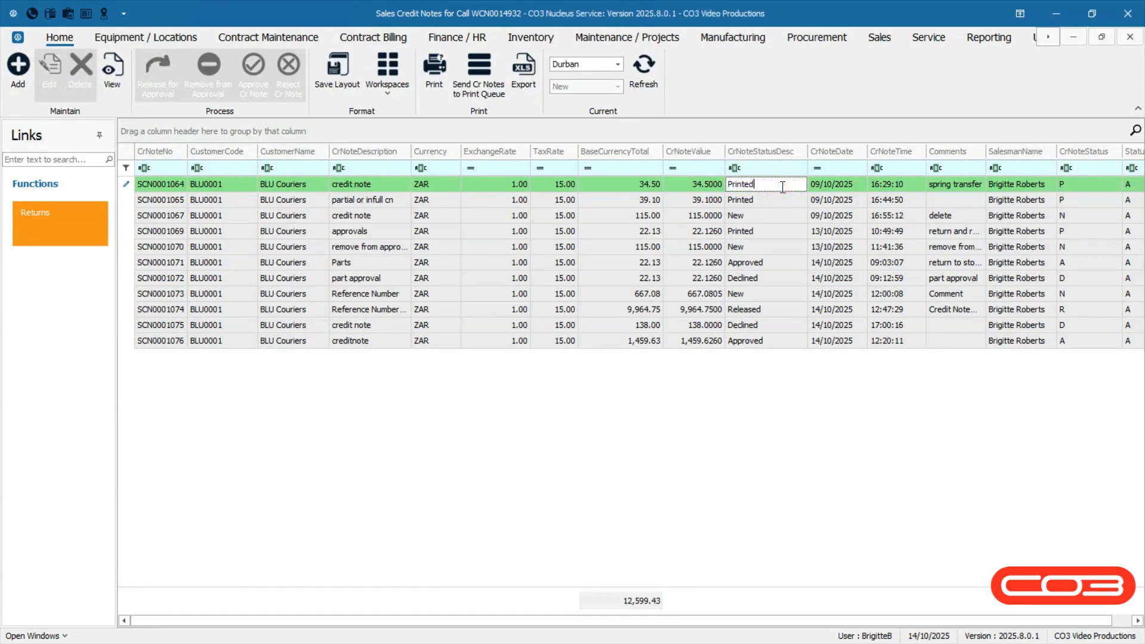
Send SCN0001064 to the print queue, then export the credit note list.
left_click(494, 103)
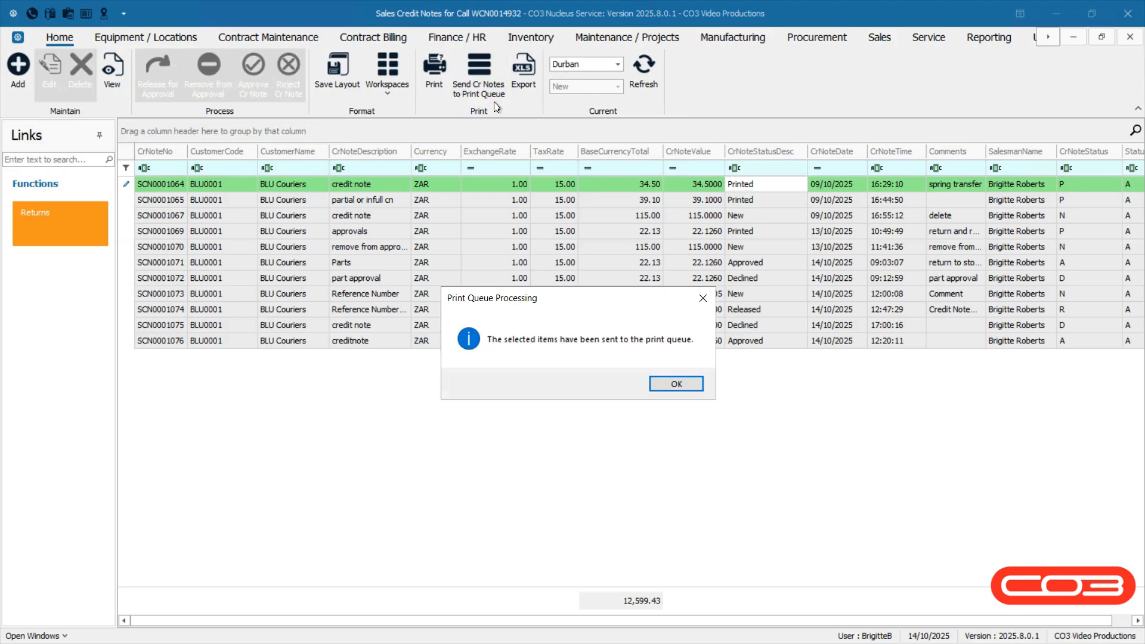
left_click(661, 385)
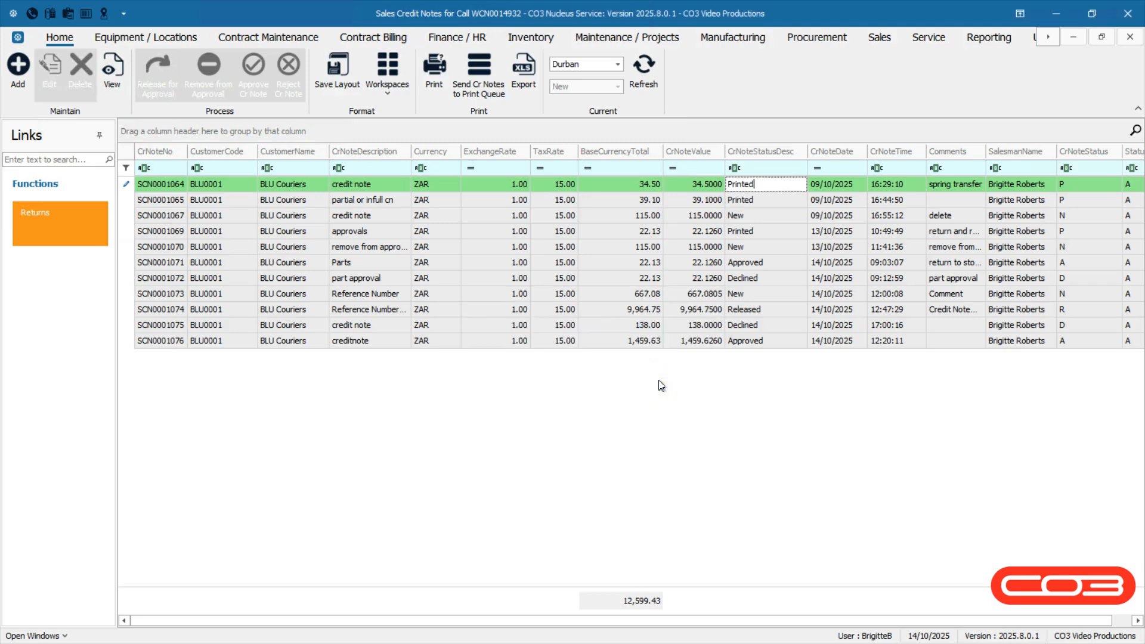
left_click(524, 86)
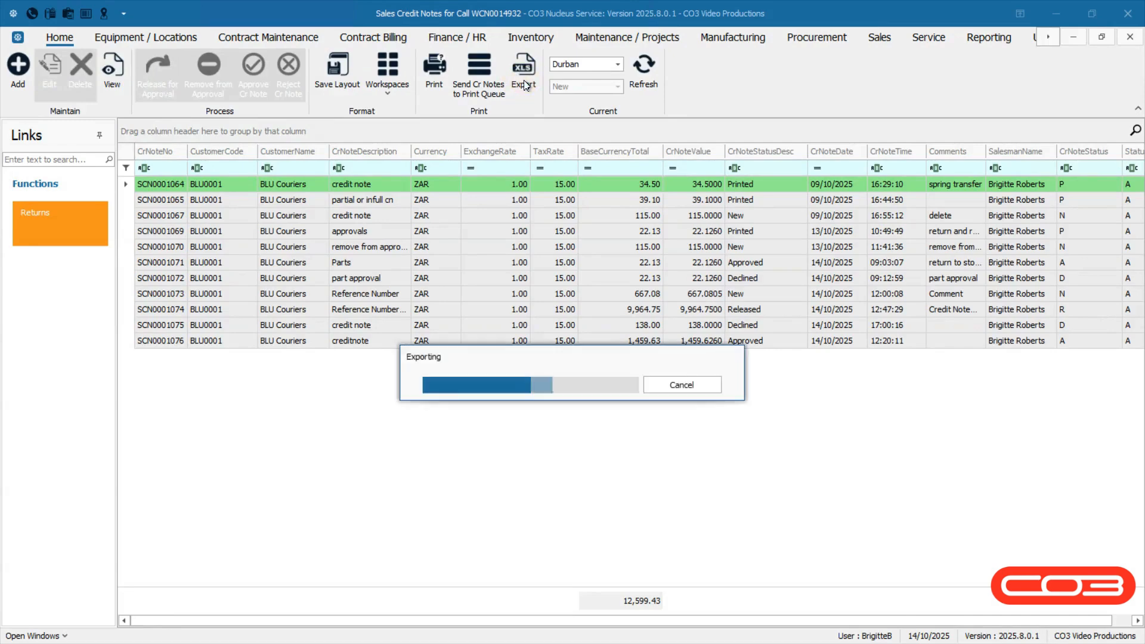